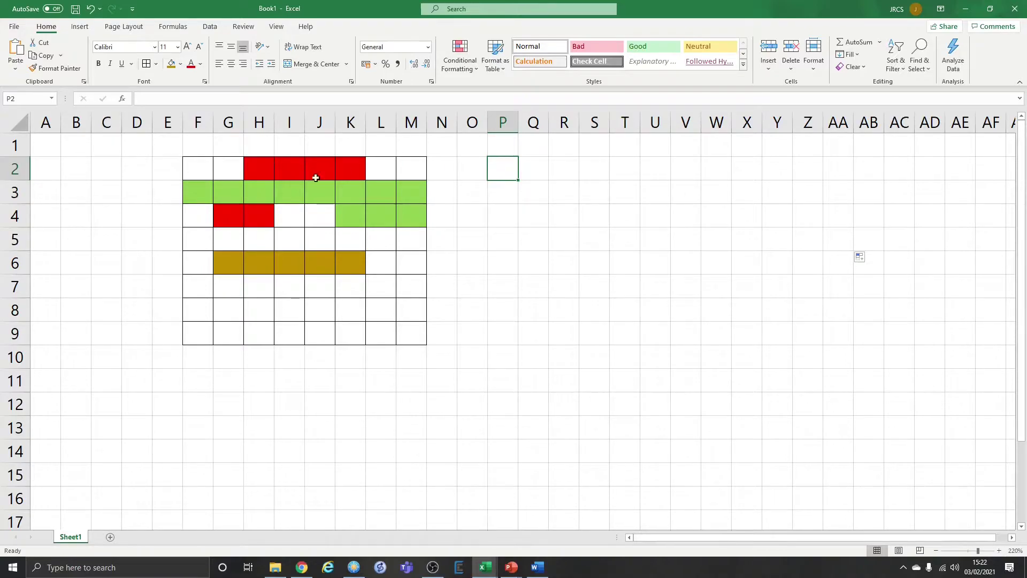
Step: Enter the colour codes 0, 1, 2 and 3 down cells P2 to P5
{"action": "left_click", "coordinate": [187, 168]}
{"action": "key", "text": "Right"}
{"action": "key", "text": "Right"}
{"action": "key", "text": "Right"}
{"action": "key", "text": "Right"}
{"action": "key", "text": "Right"}
{"action": "key", "text": "Right"}
{"action": "key", "text": "Right"}
{"action": "key", "text": "Right"}
{"action": "key", "text": "Right"}
{"action": "key", "text": "Right"}
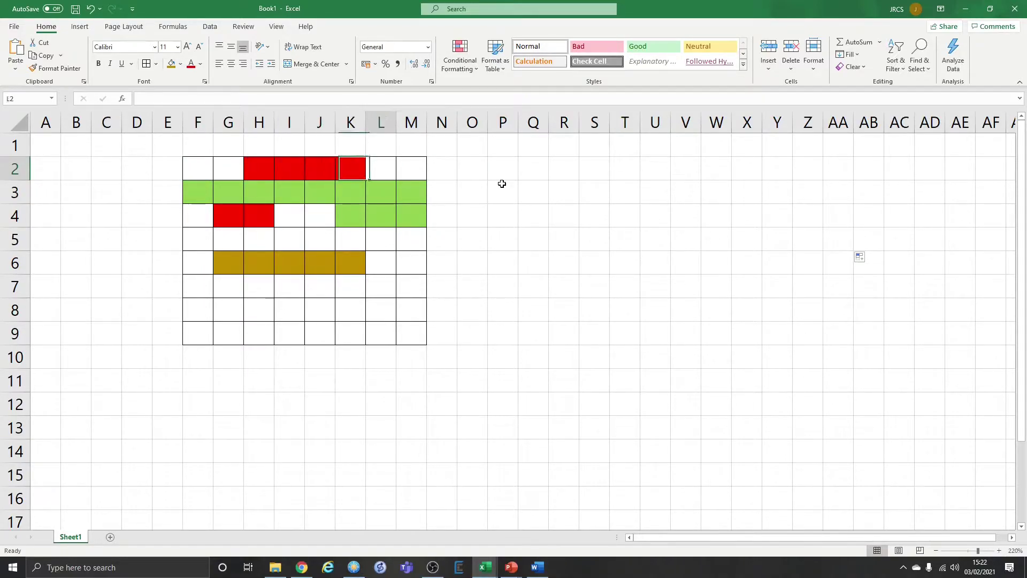
{"action": "type", "text": "0"}
{"action": "key", "text": "Return"}
{"action": "type", "text": "1"}
{"action": "key", "text": "Return"}
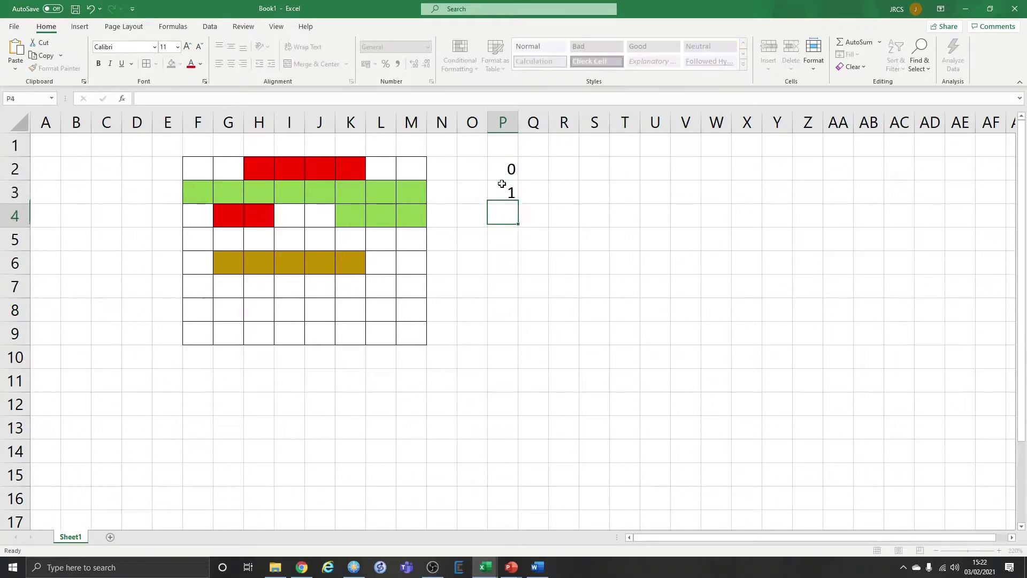
{"action": "type", "text": "2"}
{"action": "key", "text": "Return"}
{"action": "type", "text": "3"}
{"action": "key", "text": "Return"}
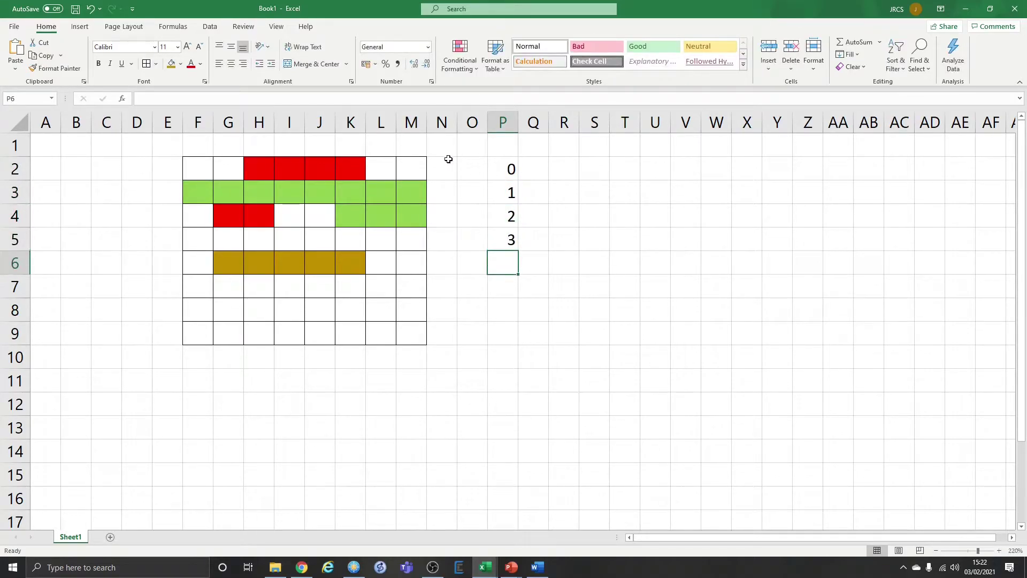
Step: Copy a red, a green and a gold grid cell into Q3, Q4 and Q5 beside codes 1, 2 and 3
{"action": "left_click", "coordinate": [263, 168]}
{"action": "key", "text": "ctrl+c"}
{"action": "left_click", "coordinate": [533, 192]}
{"action": "key", "text": "ctrl+v"}
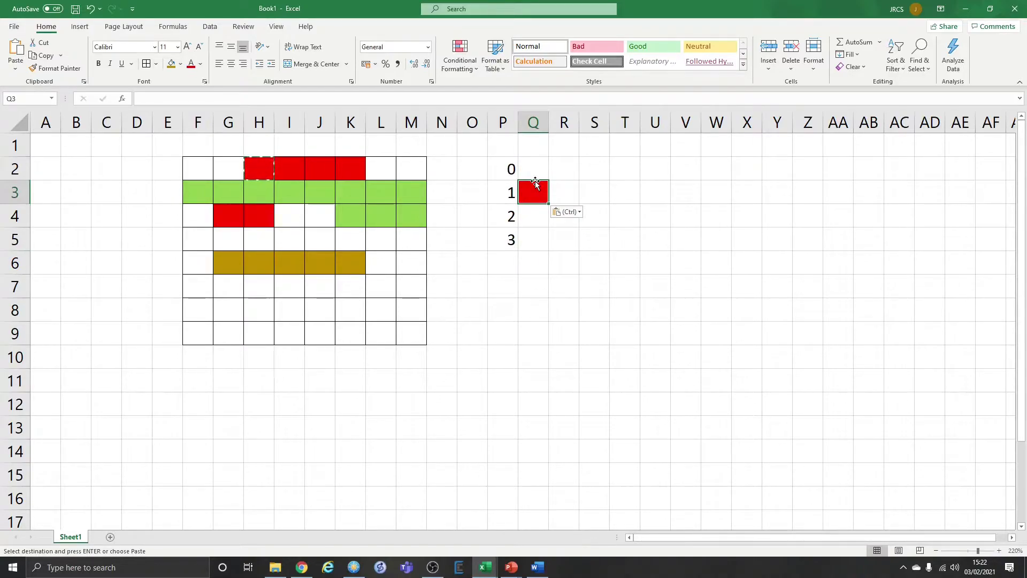
{"action": "left_click", "coordinate": [238, 197]}
{"action": "key", "text": "ctrl+c"}
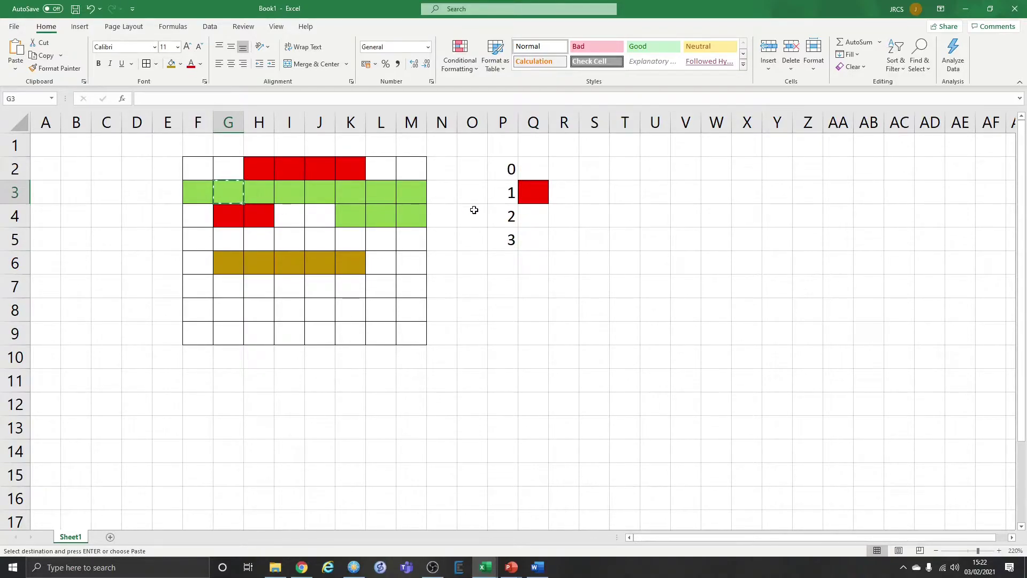
{"action": "left_click", "coordinate": [533, 220]}
{"action": "key", "text": "ctrl+v"}
{"action": "left_click", "coordinate": [300, 264]}
{"action": "key", "text": "ctrl+c"}
{"action": "left_click", "coordinate": [527, 241]}
{"action": "key", "text": "ctrl+v"}
{"action": "left_click", "coordinate": [545, 275]}
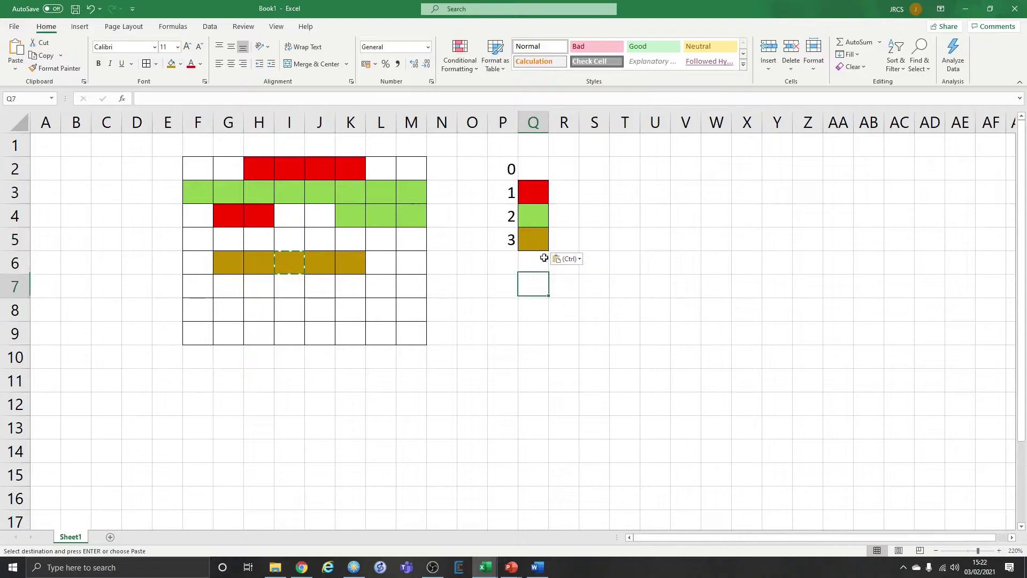
Step: Copy a white bordered grid cell into Q2 beside code 0
{"action": "left_click", "coordinate": [534, 169]}
{"action": "left_click", "coordinate": [407, 170]}
{"action": "key", "text": "ctrl+c"}
{"action": "left_click", "coordinate": [531, 169]}
{"action": "key", "text": "ctrl+v"}
{"action": "left_click", "coordinate": [538, 262]}
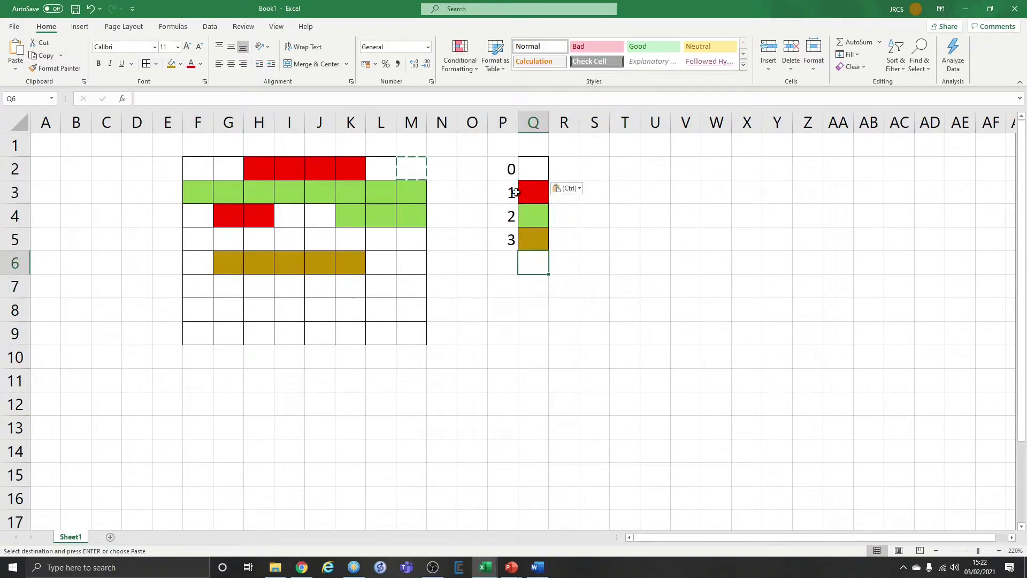
Step: Centre the contents of the colour key in P2:Q5 horizontally
{"action": "left_click_drag", "start_coordinate": [506, 170], "coordinate": [532, 238]}
{"action": "key", "text": "Escape"}
{"action": "left_click", "coordinate": [563, 310]}
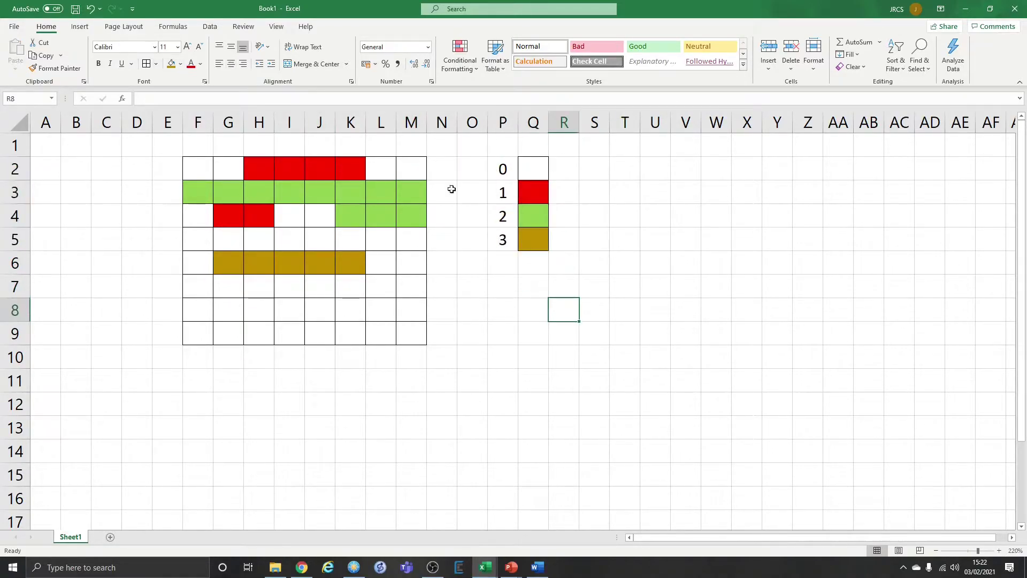
Step: Enter 0, 0, 1, 1, 1, 1, 0, 0 across F2:M2 and centre the contents of the whole grid F2:M9
{"action": "left_click", "coordinate": [204, 165]}
{"action": "type", "text": "0"}
{"action": "key", "text": "Tab"}
{"action": "type", "text": "0"}
{"action": "key", "text": "Tab"}
{"action": "type", "text": "1\t1\t1\t1"}
{"action": "key", "text": "Tab"}
{"action": "type", "text": "0"}
{"action": "key", "text": "Tab"}
{"action": "type", "text": "0"}
{"action": "key", "text": "Tab"}
{"action": "key", "text": "Down"}
{"action": "key", "text": "Left"}
{"action": "left_click_drag", "start_coordinate": [208, 162], "coordinate": [424, 331]}
{"action": "left_click", "coordinate": [232, 65]}
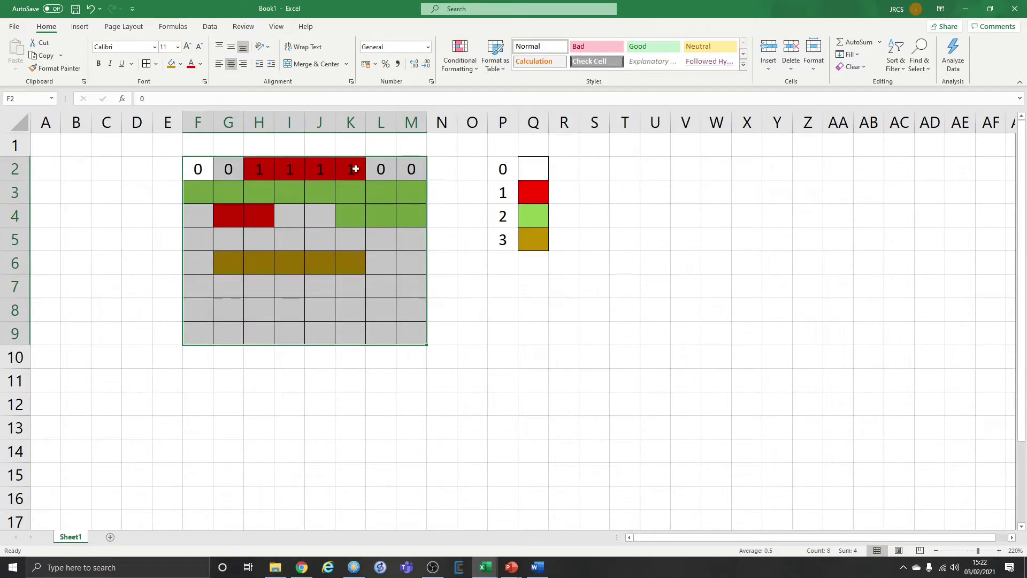
Step: Enter the green code 2 in every cell of the grid's second row, F3:M3
{"action": "left_click", "coordinate": [198, 198]}
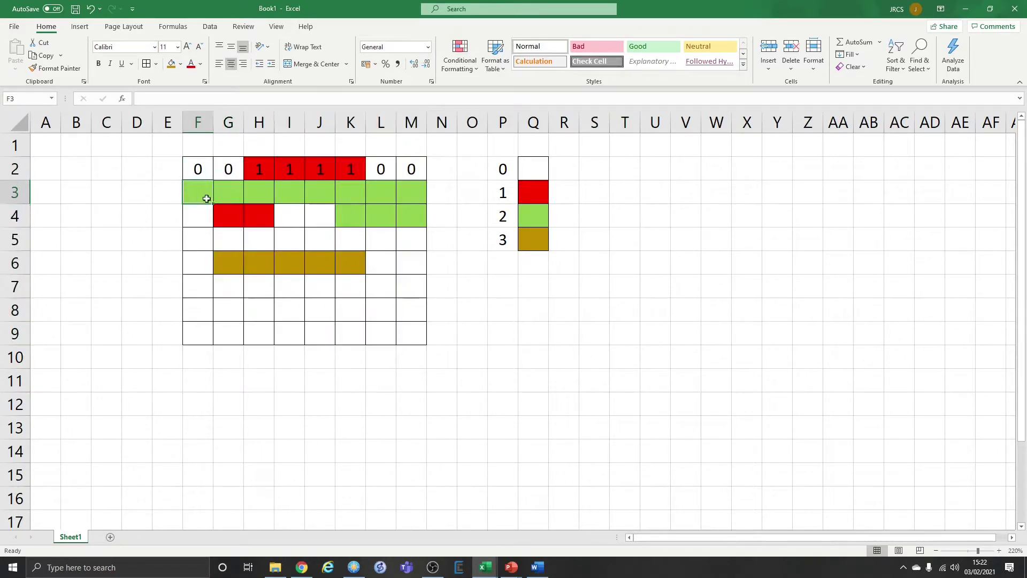
{"action": "type", "text": "2\t2\t2\t2\t2\t"}
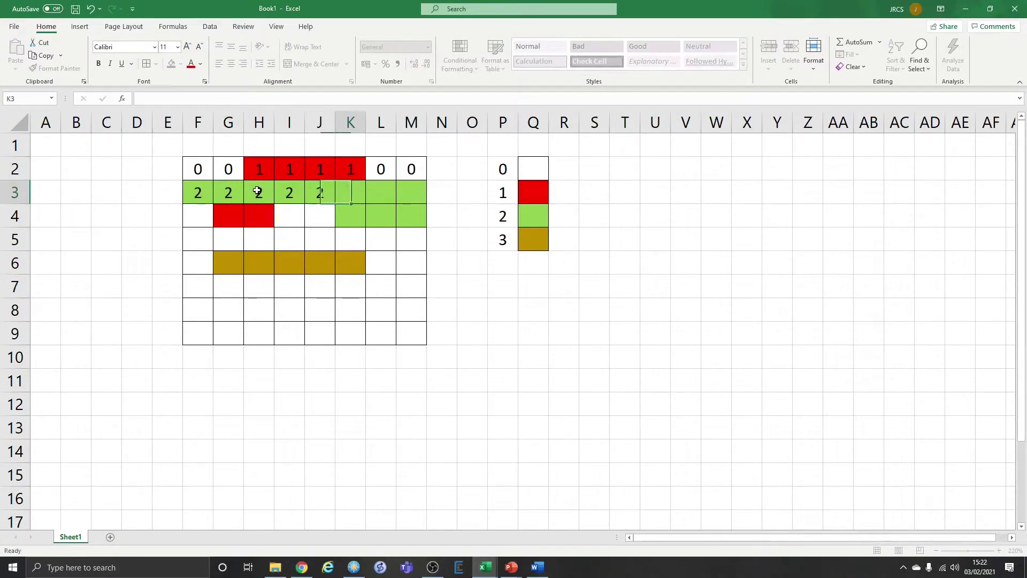
{"action": "type", "text": "2\t2\t2"}
{"action": "key", "text": "Down"}
Step: Enter the codes 0, 1, 1, 0, 0, 2, 2, 2 across the grid's third row, F4:M4
{"action": "key", "text": "Left"}
{"action": "key", "text": "Left"}
{"action": "key", "text": "Left"}
{"action": "key", "text": "Left"}
{"action": "key", "text": "Left"}
{"action": "key", "text": "Left"}
{"action": "key", "text": "Left"}
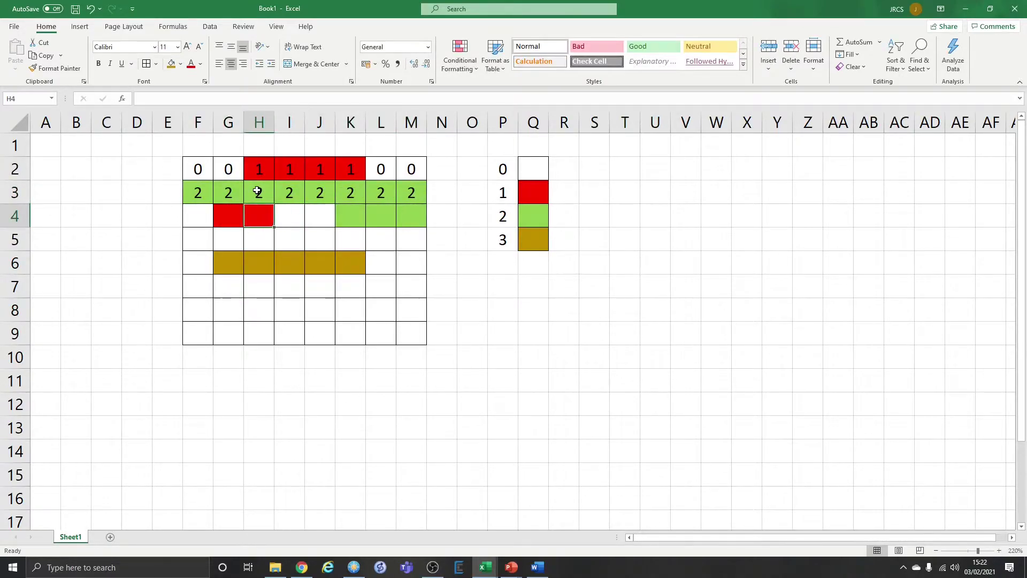
{"action": "type", "text": "0"}
{"action": "key", "text": "Tab"}
{"action": "type", "text": "1"}
{"action": "key", "text": "Tab"}
{"action": "type", "text": "1"}
{"action": "key", "text": "Tab"}
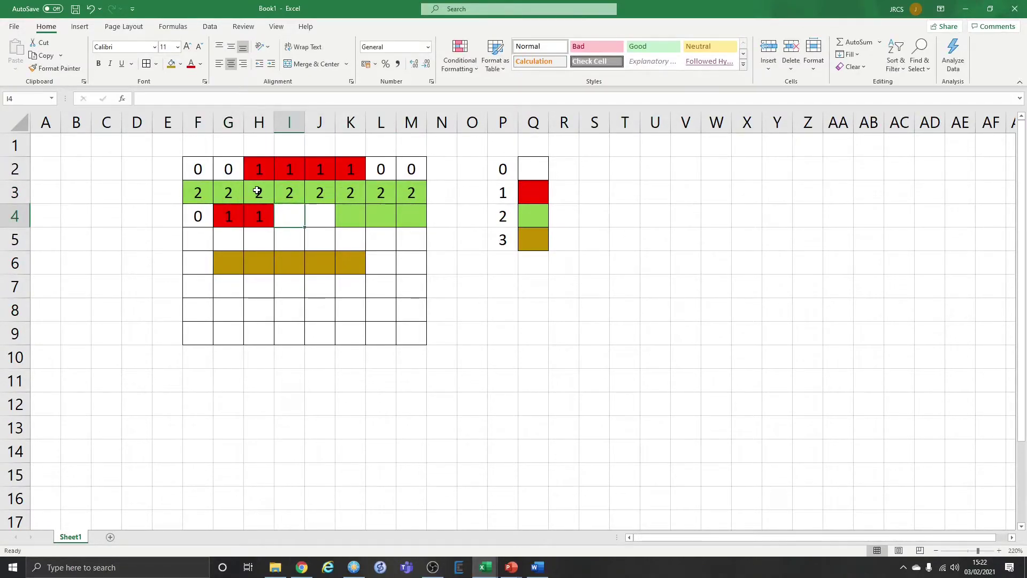
{"action": "type", "text": "0"}
{"action": "key", "text": "Tab"}
{"action": "type", "text": "0"}
{"action": "key", "text": "Tab"}
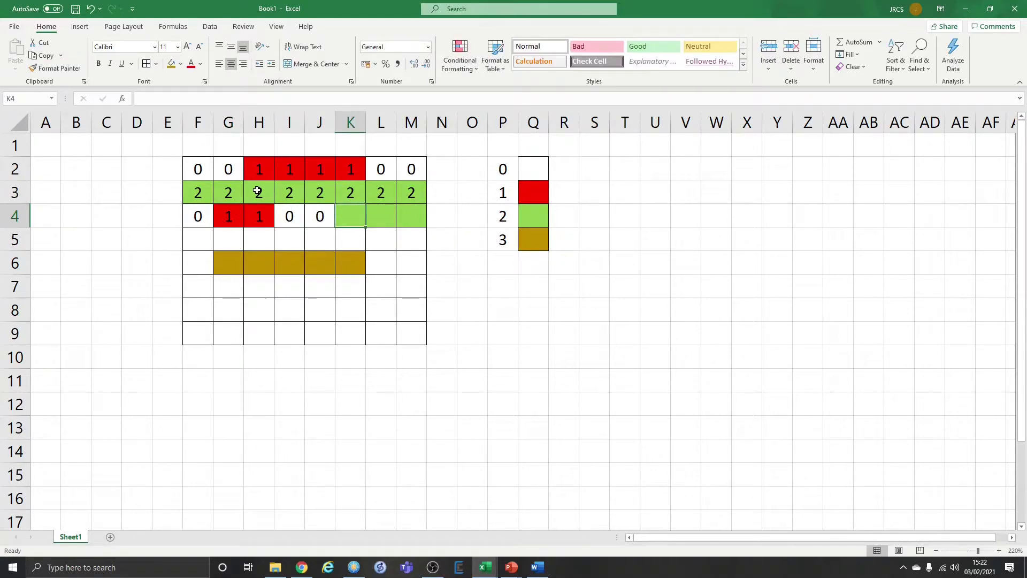
{"action": "type", "text": "2"}
{"action": "key", "text": "Tab"}
{"action": "type", "text": "2"}
{"action": "key", "text": "Tab"}
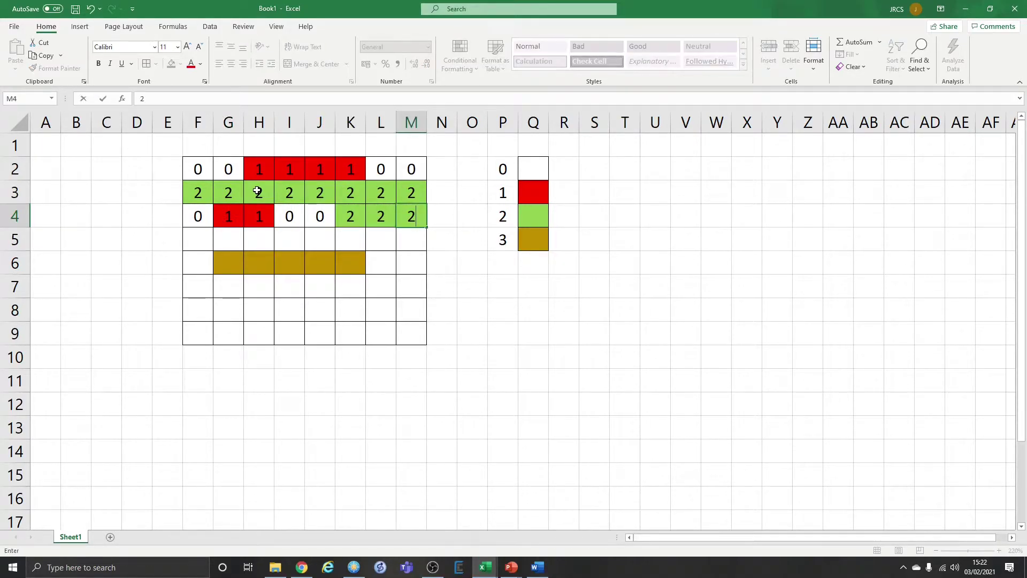
{"action": "type", "text": "2"}
{"action": "key", "text": "Return"}
Step: Enter 0 in every cell of the grid's fourth row, F5:M5
{"action": "key", "text": "Left"}
{"action": "key", "text": "Left"}
{"action": "key", "text": "Left"}
{"action": "key", "text": "Left"}
{"action": "key", "text": "Left"}
{"action": "type", "text": "0"}
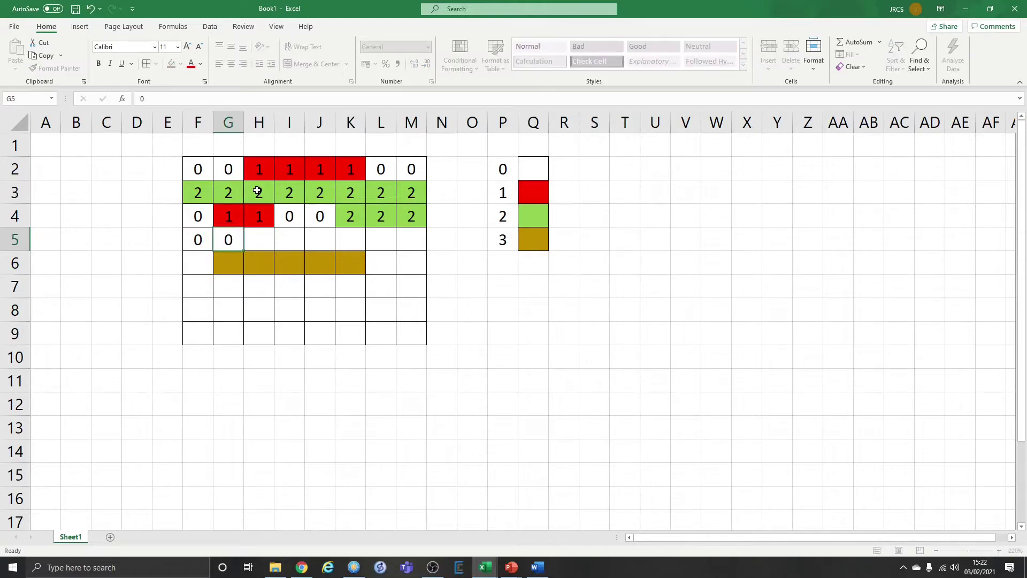
{"action": "type", "text": "\t0\t0\t0\t0\t0\t0\t0"}
{"action": "key", "text": "Return"}
Step: Enter the codes 0, 3, 3, 3, 3, 3, 0, 0 across the grid's fifth row, F6:M6
{"action": "key", "text": "Left"}
{"action": "key", "text": "Left"}
{"action": "key", "text": "Left"}
{"action": "key", "text": "Left"}
{"action": "key", "text": "Left"}
{"action": "key", "text": "Left"}
{"action": "key", "text": "Left"}
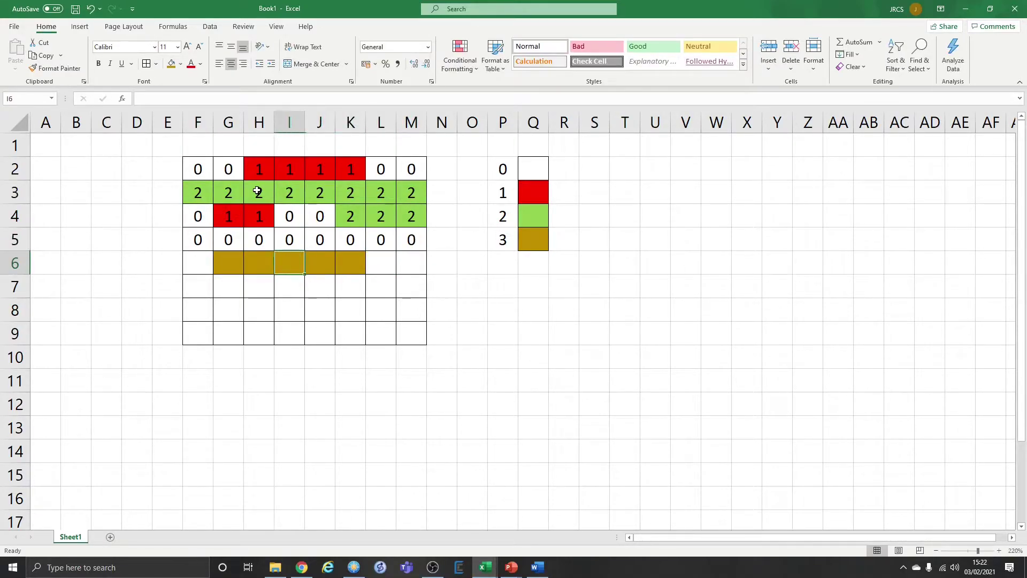
{"action": "type", "text": "0"}
{"action": "key", "text": "Tab"}
{"action": "type", "text": "3\t3\t3\t3\t"}
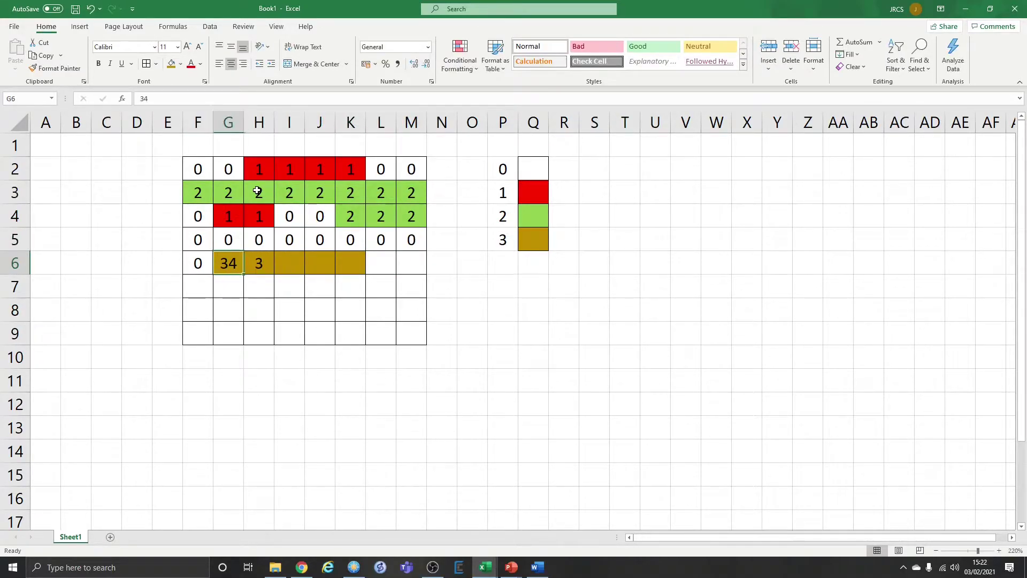
{"action": "type", "text": "3\t0\t0"}
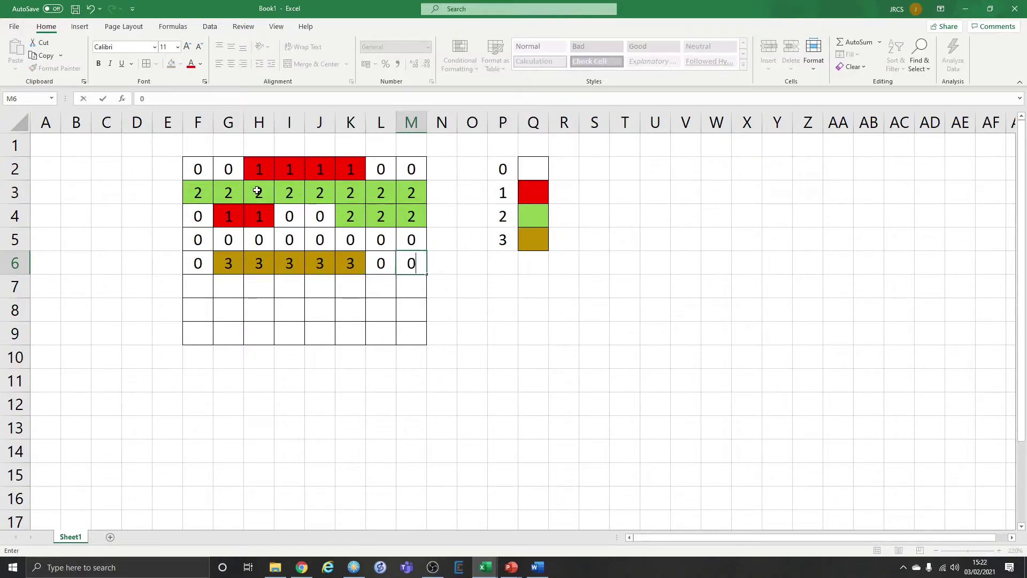
{"action": "key", "text": "Return"}
Step: Enter 0 in F7 and fill it across the three remaining blank grid rows, F7:M9
{"action": "key", "text": "Left"}
{"action": "key", "text": "Left"}
{"action": "key", "text": "Left"}
{"action": "key", "text": "Left"}
{"action": "key", "text": "Left"}
{"action": "key", "text": "Left"}
{"action": "key", "text": "Left"}
{"action": "type", "text": "0"}
{"action": "key", "text": "Return"}
{"action": "left_click", "coordinate": [203, 289]}
{"action": "left_click_drag", "start_coordinate": [213, 299], "coordinate": [428, 346]}
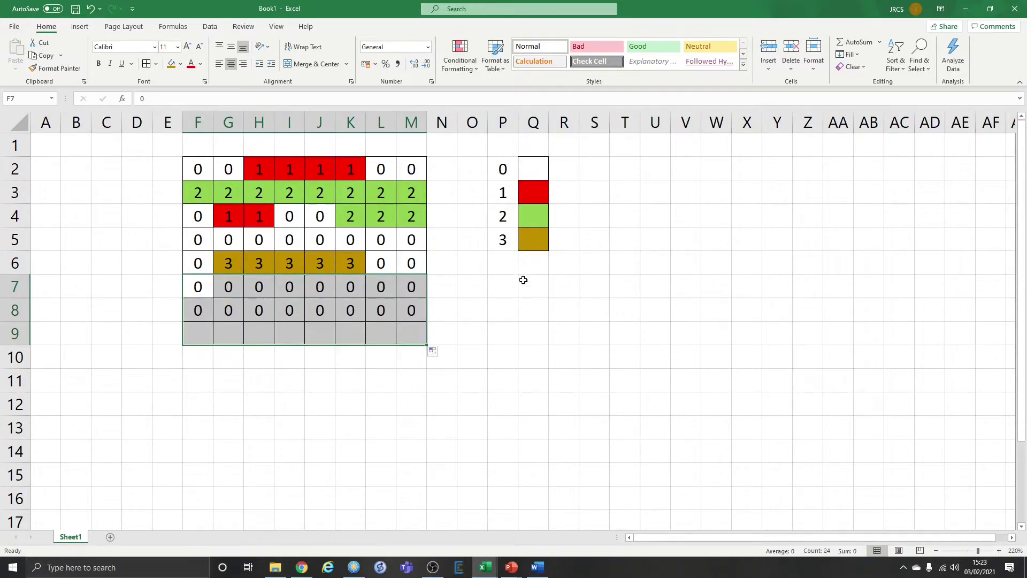
{"action": "left_click", "coordinate": [230, 170]}
{"action": "left_click_drag", "start_coordinate": [283, 181], "coordinate": [408, 333]}
{"action": "left_click", "coordinate": [624, 168]}
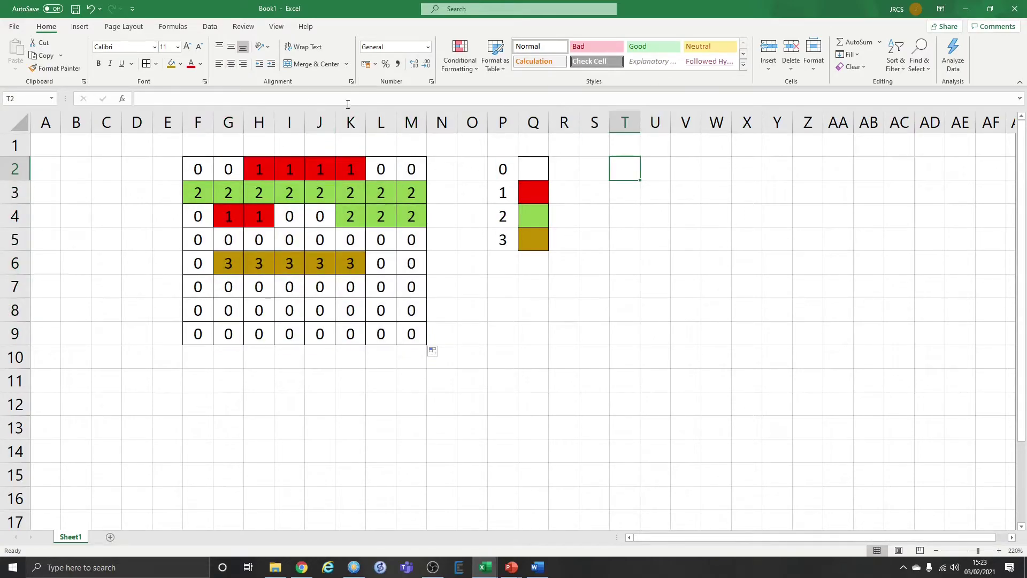
{"action": "left_click_drag", "start_coordinate": [187, 166], "coordinate": [408, 333]}
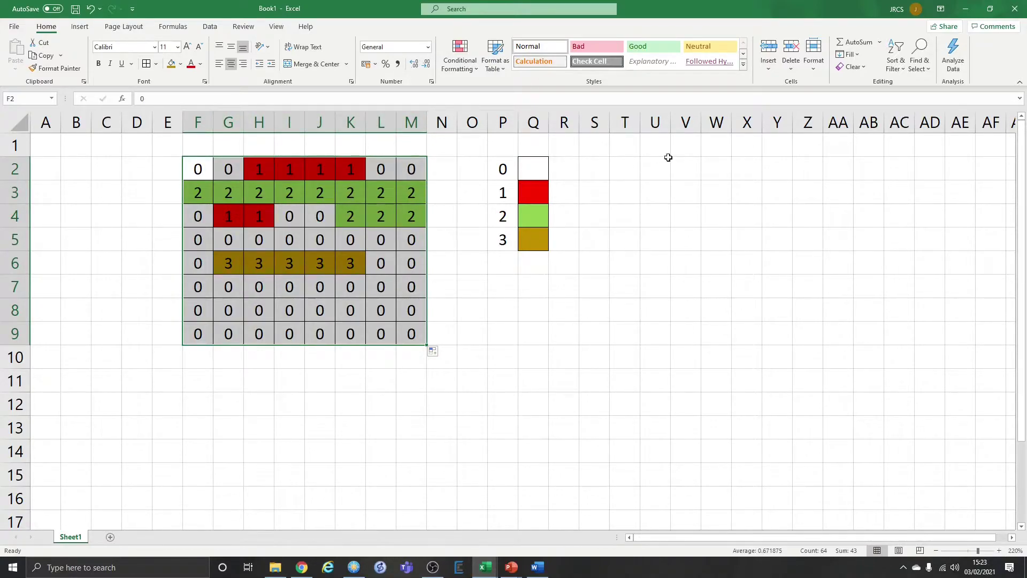
Step: Record the grid's dimensions by entering 8 in V2 and 8 in V3
{"action": "left_click", "coordinate": [693, 168]}
{"action": "type", "text": "8"}
{"action": "key", "text": "Return"}
{"action": "type", "text": "8"}
{"action": "key", "text": "Return"}
{"action": "key", "text": "Return"}
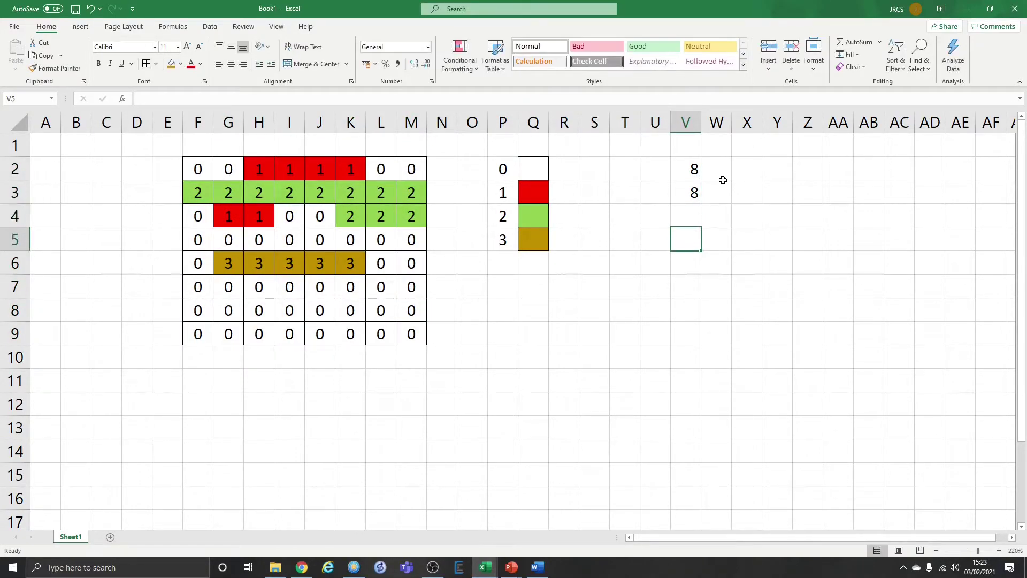
Step: Write the first two grid rows as one sequence across Q8:AF8: 0, 0, 1, 1, 1, 1, 0, 0, followed by eight 2s
{"action": "left_click_drag", "start_coordinate": [198, 169], "coordinate": [420, 172]}
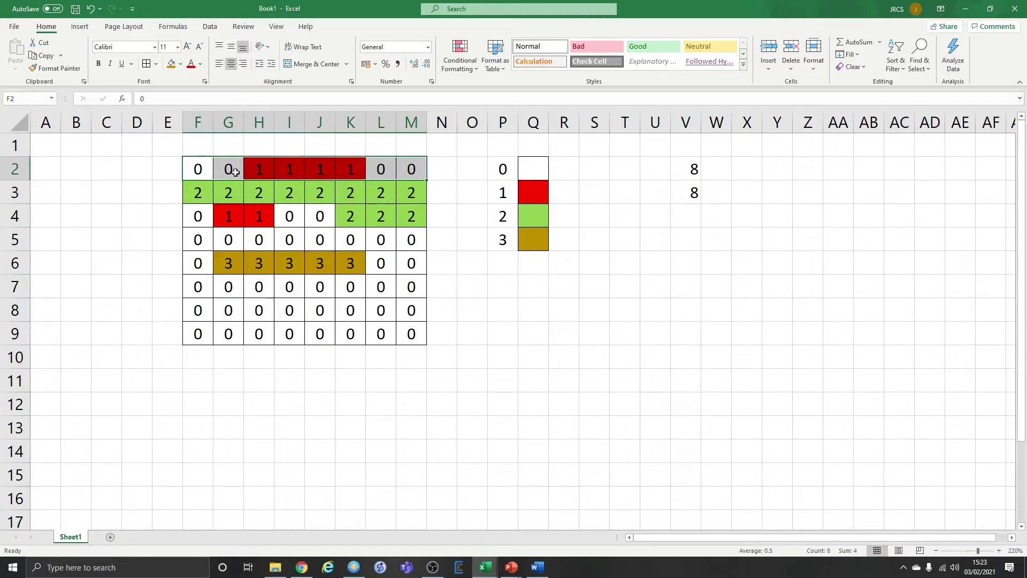
{"action": "left_click", "coordinate": [523, 310]}
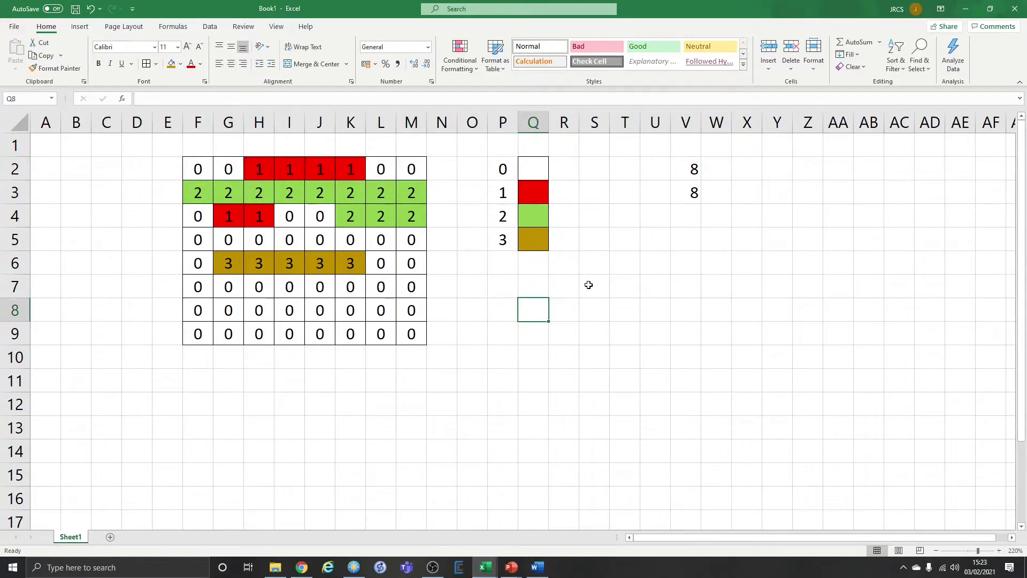
{"action": "type", "text": "0\t0\t1\t1\t1\t1\t"}
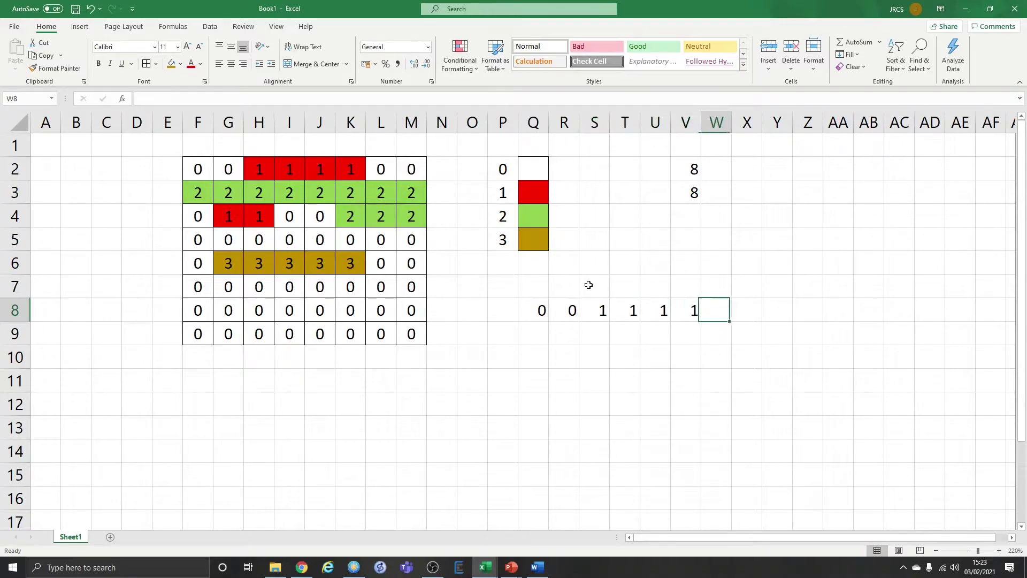
{"action": "type", "text": "0"}
{"action": "key", "text": "Tab"}
{"action": "type", "text": "0"}
{"action": "key", "text": "Tab"}
{"action": "type", "text": "2"}
{"action": "key", "text": "Tab"}
{"action": "type", "text": "2\t2\t2\t2\t2\t2\t2"}
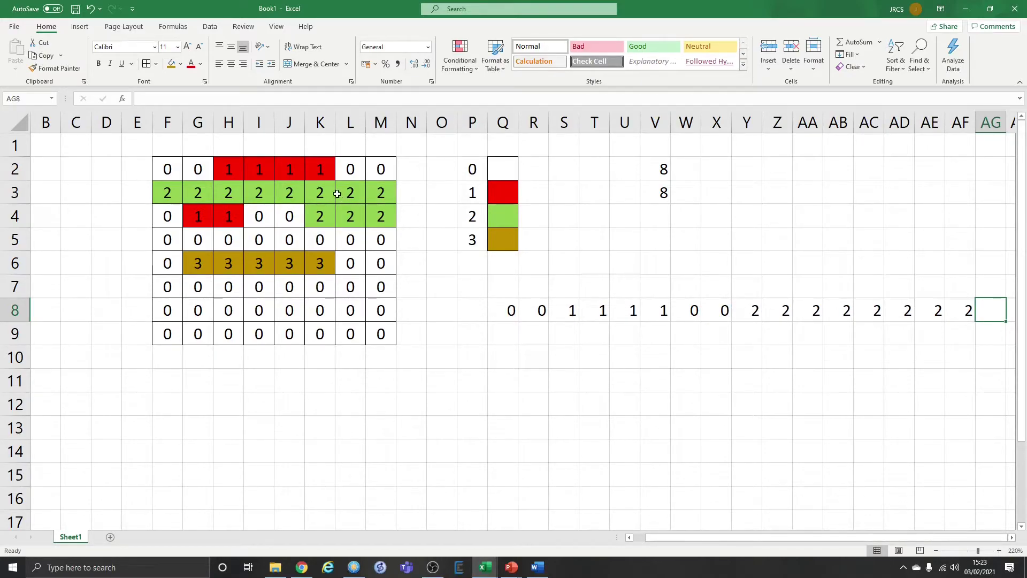
Step: Enter the run-length pairs 2, 0 and 4, 1 for the sequence's first two runs across Q10:T10
{"action": "left_click_drag", "start_coordinate": [168, 167], "coordinate": [386, 197]}
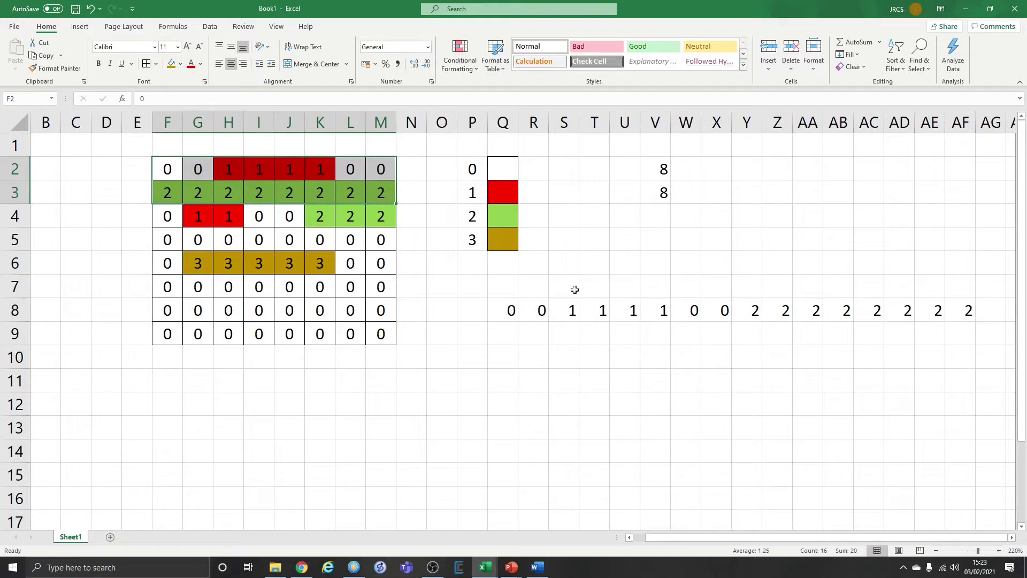
{"action": "left_click", "coordinate": [513, 359]}
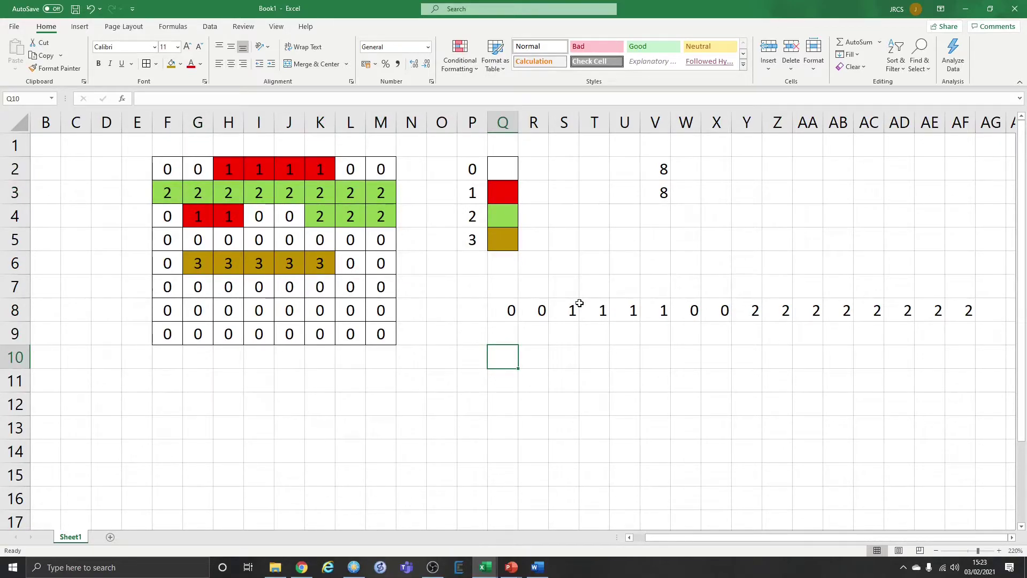
{"action": "type", "text": "2"}
{"action": "key", "text": "Tab"}
{"action": "type", "text": "0"}
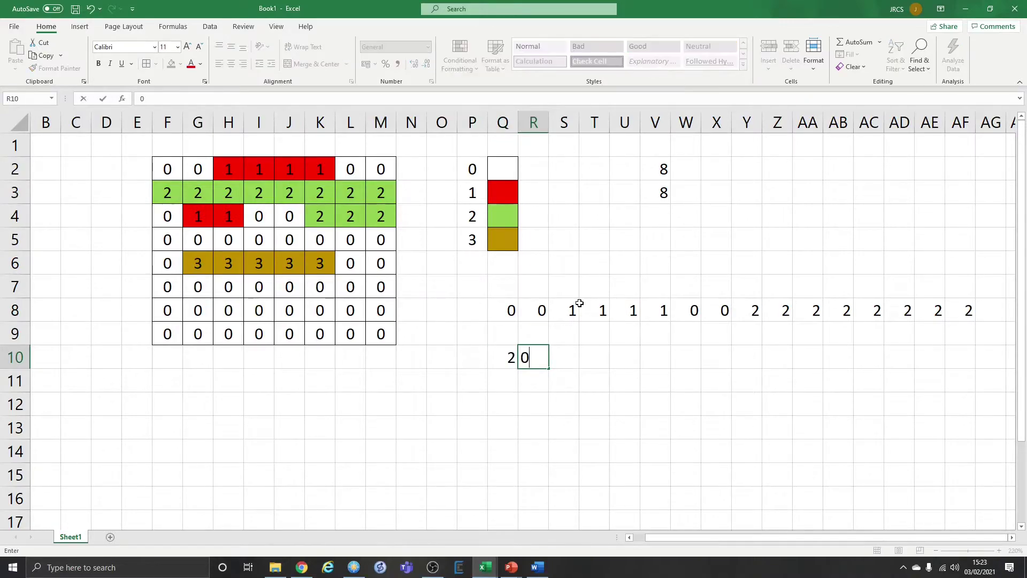
{"action": "key", "text": "Tab"}
{"action": "type", "text": "4"}
{"action": "key", "text": "Tab"}
{"action": "type", "text": "1"}
{"action": "key", "text": "Tab"}
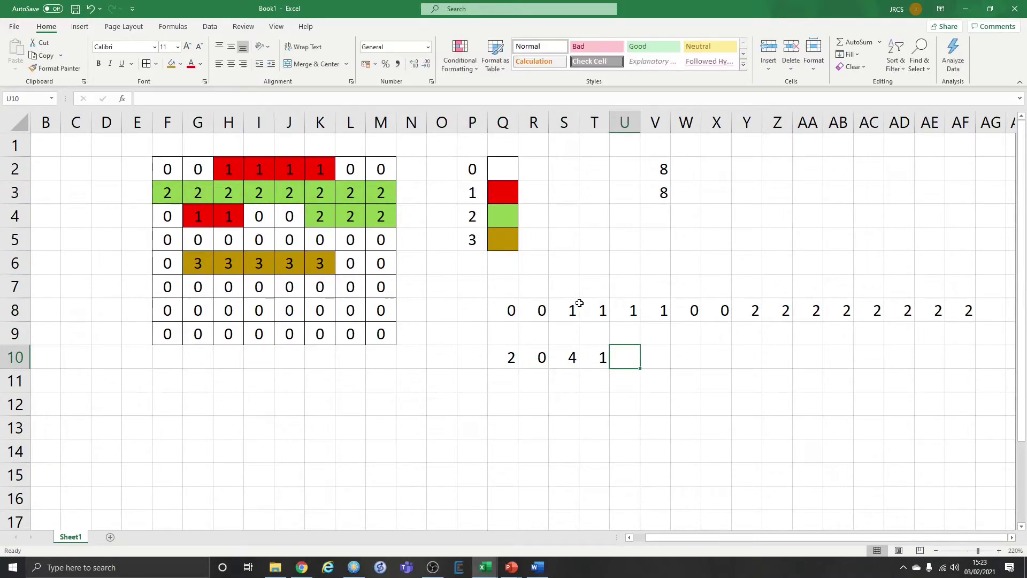
Step: Fill the two leading zeros in Q8:R8 and their pair 2, 0 in Q10:R10 with gold
{"action": "left_click_drag", "start_coordinate": [513, 311], "coordinate": [542, 310]}
{"action": "left_click_drag", "start_coordinate": [511, 358], "coordinate": [539, 357]}
{"action": "left_click", "coordinate": [169, 64]}
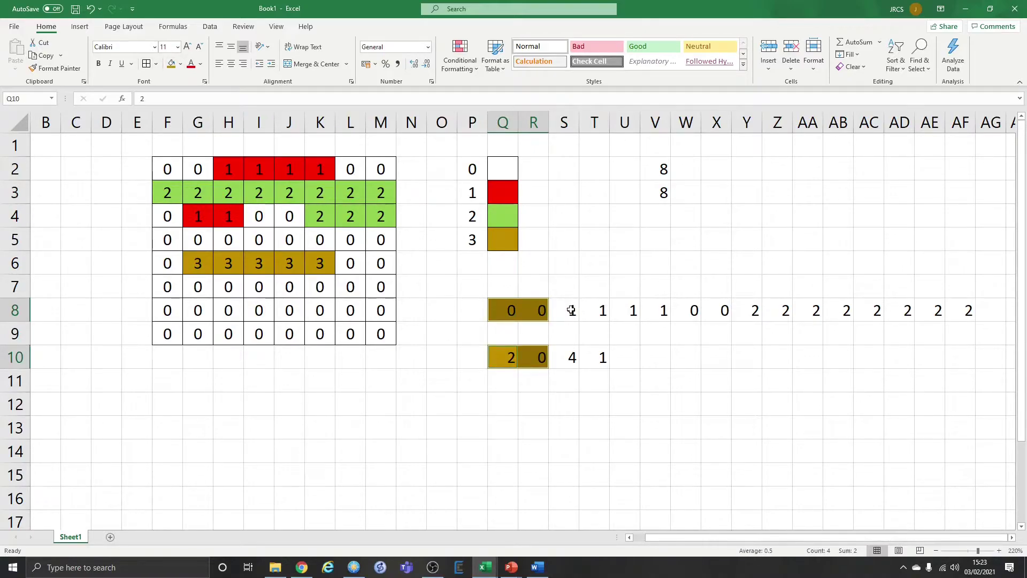
Step: Give the run of four 1s in S8:V8 and its pair 4, 1 in S10:T10 the same light fill
{"action": "left_click_drag", "start_coordinate": [572, 310], "coordinate": [659, 314]}
{"action": "left_click", "coordinate": [170, 64]}
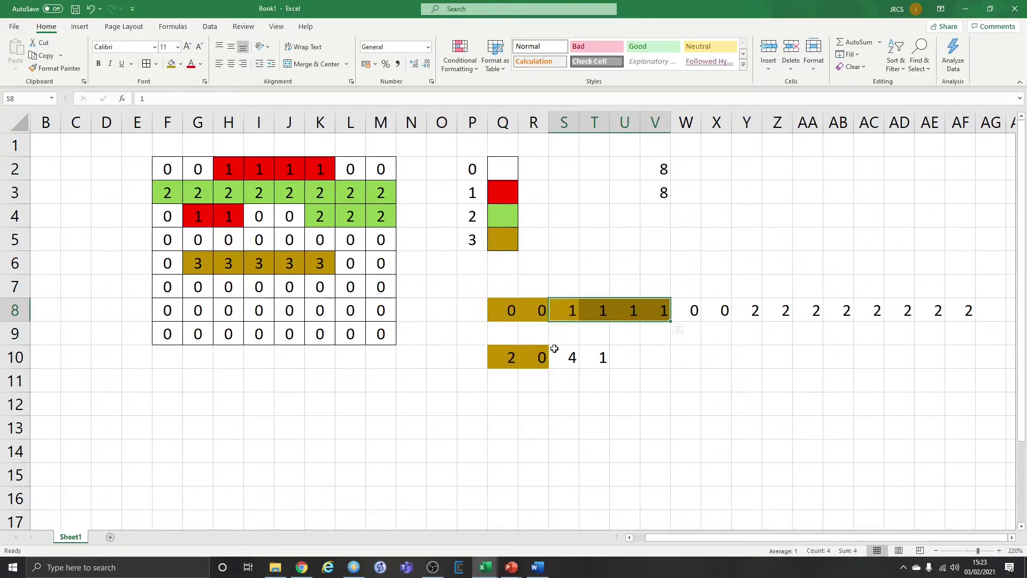
{"action": "left_click", "coordinate": [181, 64]}
{"action": "left_click", "coordinate": [187, 179]}
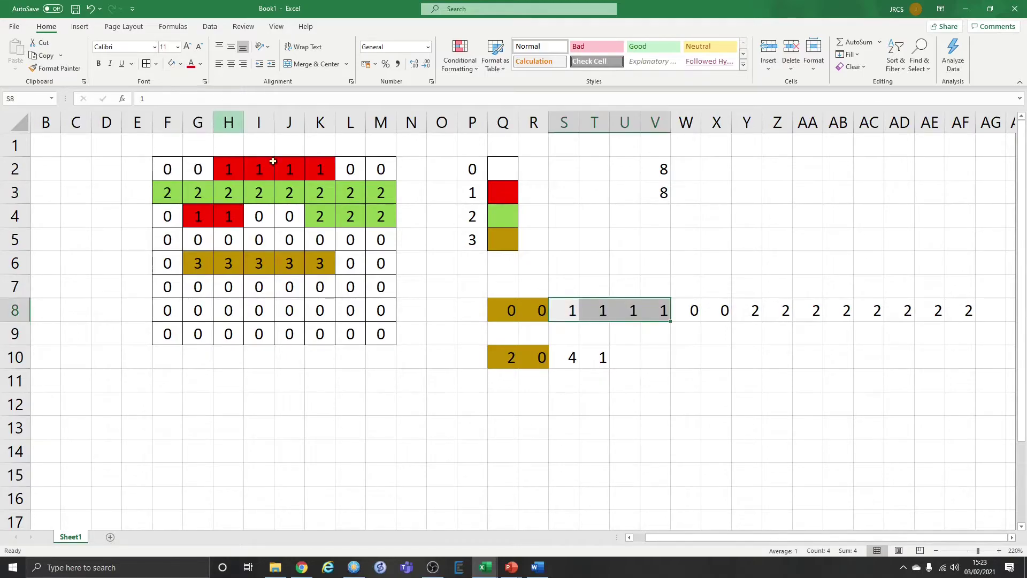
{"action": "left_click_drag", "start_coordinate": [571, 357], "coordinate": [602, 357]}
{"action": "left_click", "coordinate": [170, 64]}
{"action": "left_click", "coordinate": [624, 380]}
Step: Centre the contents of the sequence and its run-length pairs in Q8:AF10
{"action": "left_click_drag", "start_coordinate": [509, 306], "coordinate": [963, 364]}
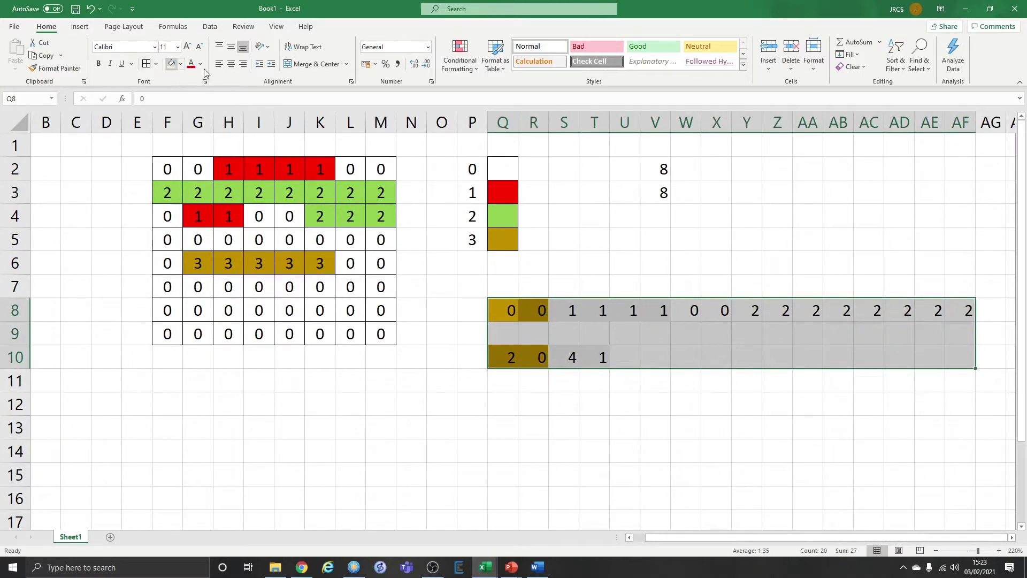
{"action": "left_click", "coordinate": [231, 64]}
{"action": "left_click", "coordinate": [688, 328]}
Step: Enter the remaining run-length pairs 2, 0 and 8, 2 across U10:X10
{"action": "left_click", "coordinate": [631, 356]}
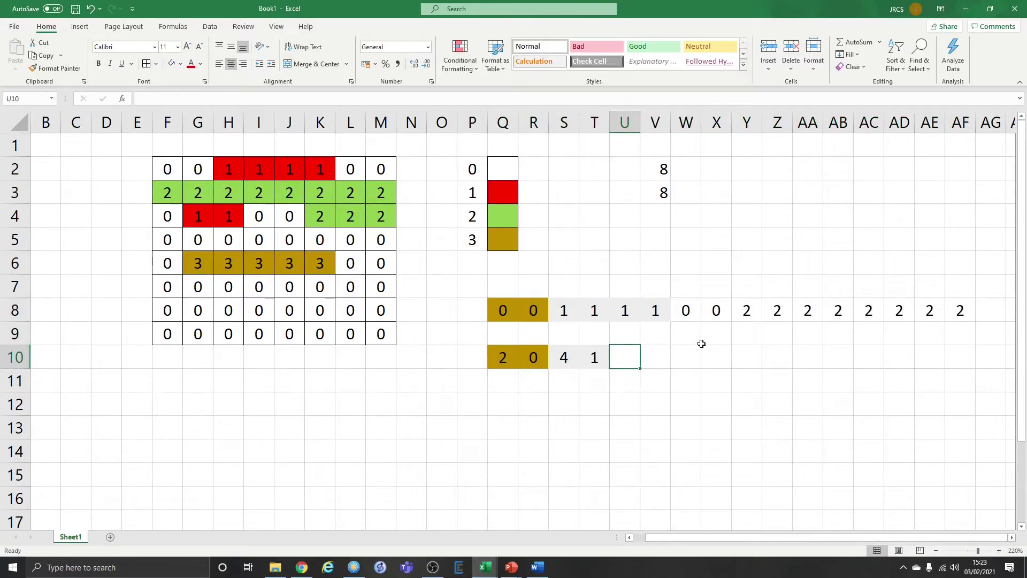
{"action": "type", "text": "2"}
{"action": "key", "text": "Tab"}
{"action": "type", "text": "0"}
{"action": "key", "text": "Tab"}
{"action": "type", "text": "8"}
{"action": "key", "text": "Tab"}
{"action": "type", "text": "2"}
{"action": "key", "text": "Tab"}
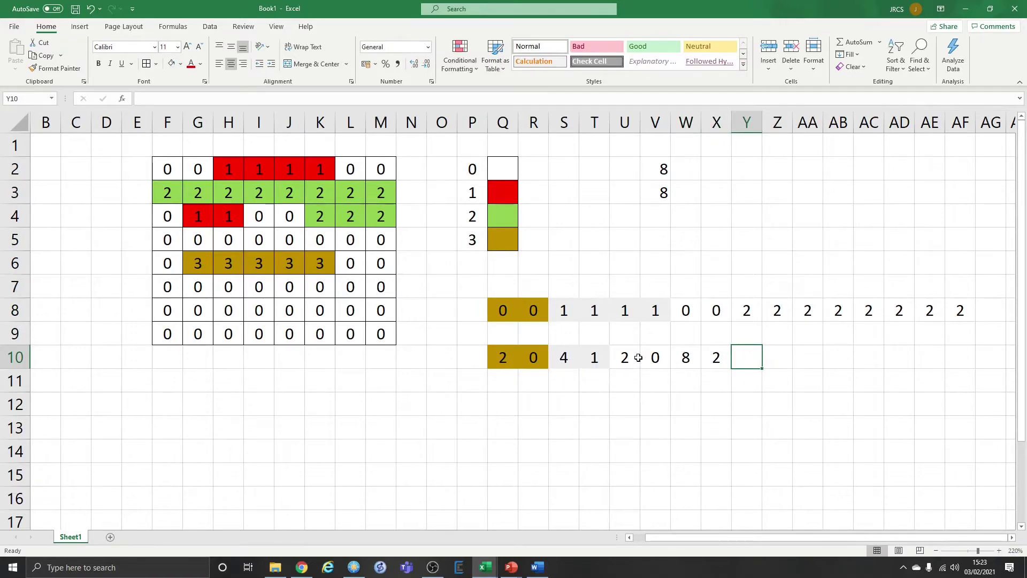
Step: Fill the second run of zeros in W8:X8 and its pair 2, 0 in U10:V10 with light green
{"action": "left_click_drag", "start_coordinate": [639, 357], "coordinate": [666, 358]}
{"action": "left_click_drag", "start_coordinate": [690, 310], "coordinate": [720, 313]}
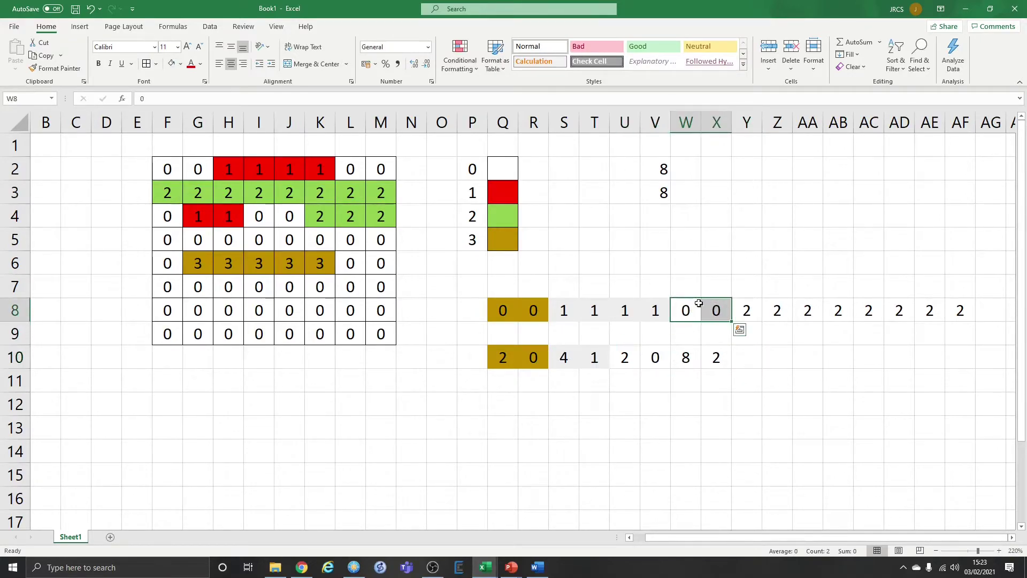
{"action": "left_click", "coordinate": [180, 64]}
{"action": "left_click", "coordinate": [176, 105]}
{"action": "left_click_drag", "start_coordinate": [627, 358], "coordinate": [711, 351]}
{"action": "left_click", "coordinate": [171, 64]}
Step: Fill the pair 8, 2 in W10:X10 and the run of eight 2s in Y8:AF8 with the same grey
{"action": "left_click", "coordinate": [181, 64]}
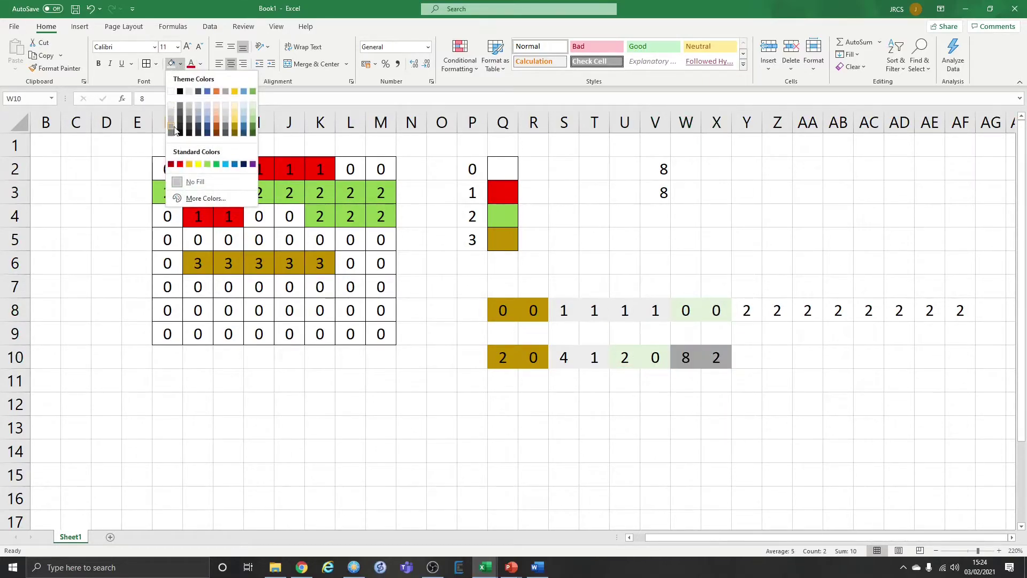
{"action": "left_click", "coordinate": [171, 129]}
{"action": "left_click_drag", "start_coordinate": [745, 310], "coordinate": [950, 311]}
{"action": "left_click", "coordinate": [171, 64]}
{"action": "left_click", "coordinate": [622, 401]}
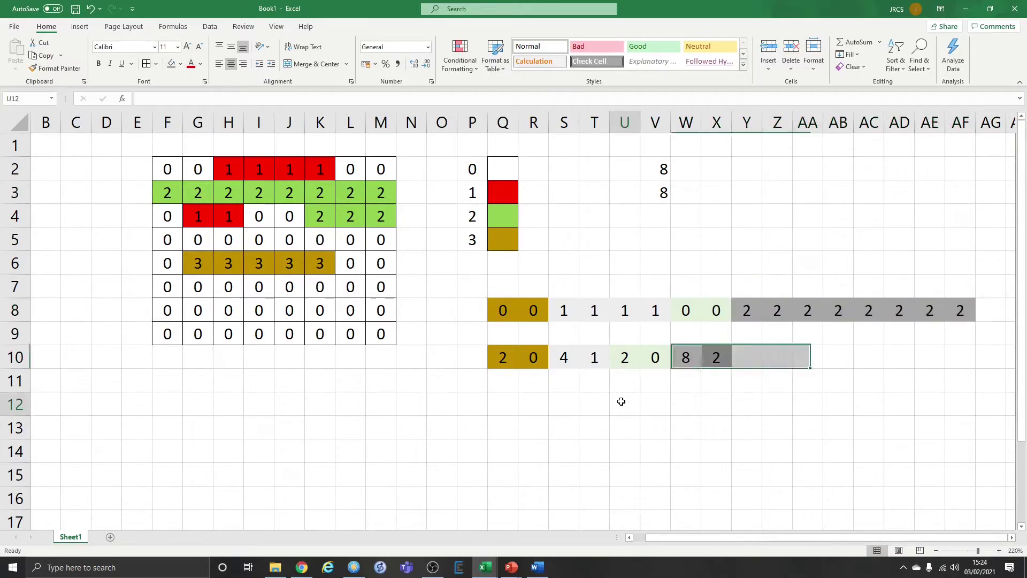
Step: Compare the cell counts of the full sequence in Q8:AF8 and its compressed version in Q10:X10
{"action": "left_click_drag", "start_coordinate": [493, 310], "coordinate": [961, 311]}
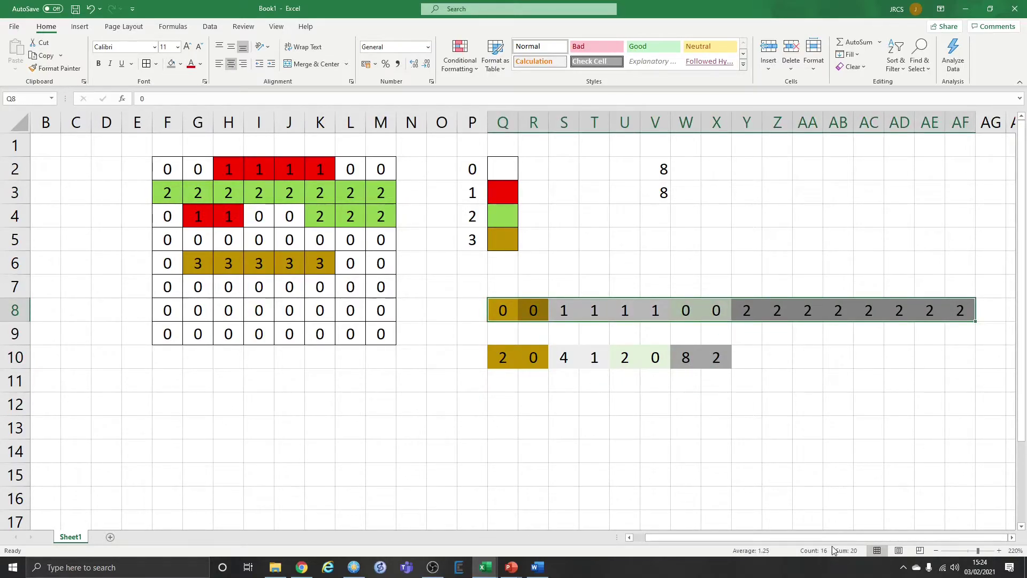
{"action": "left_click_drag", "start_coordinate": [513, 358], "coordinate": [718, 358]}
{"action": "left_click", "coordinate": [566, 402]}
{"action": "left_click", "coordinate": [506, 425]}
Step: Enter 0, 0, 1, 1, 1, 1, 1, 0, 0 across row 12, starting at Q12
{"action": "left_click", "coordinate": [500, 400]}
{"action": "type", "text": "0"}
{"action": "key", "text": "Tab"}
{"action": "type", "text": "0"}
{"action": "key", "text": "Tab"}
{"action": "type", "text": "1"}
{"action": "key", "text": "Tab"}
{"action": "type", "text": "1"}
{"action": "key", "text": "Tab"}
{"action": "type", "text": "1"}
{"action": "key", "text": "Tab"}
{"action": "type", "text": "1\t1"}
{"action": "key", "text": "Tab"}
{"action": "type", "text": "0"}
{"action": "key", "text": "Tab"}
{"action": "type", "text": "0"}
{"action": "key", "text": "Tab"}
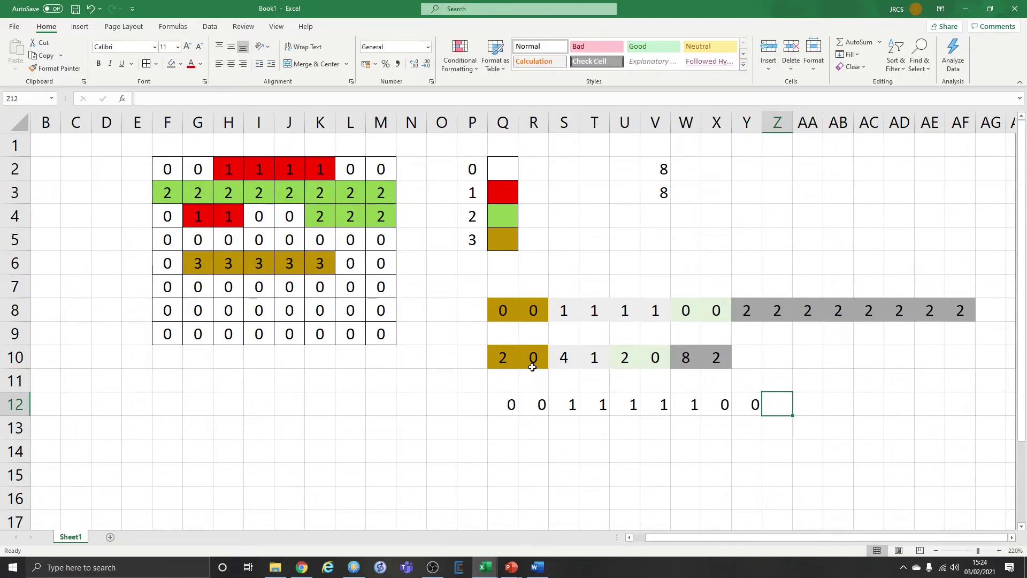
Step: Correct row 12 by changing the fifth 1 in W12 to 0 and clearing the surplus value in Y12
{"action": "key", "text": "Left"}
{"action": "key", "text": "Left"}
{"action": "key", "text": "Left"}
{"action": "type", "text": "0"}
{"action": "key", "text": "Tab"}
{"action": "key", "text": "Tab"}
{"action": "key", "text": "Delete"}
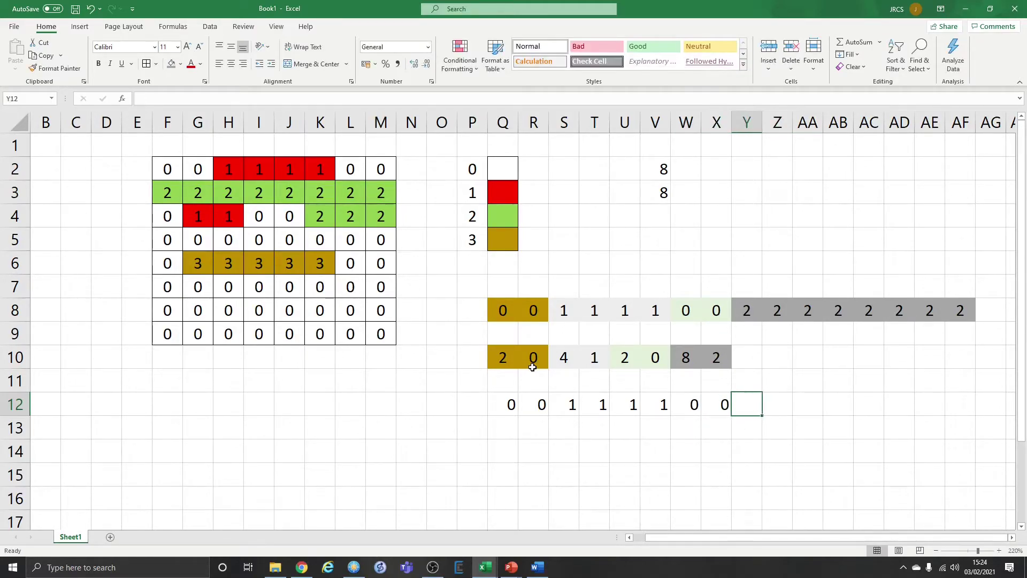
Step: Complete row 12 with eight 2s in Y12:AF12 and centre the values in Q12:AF12
{"action": "type", "text": "2\t2\t2\t2\t2\t2\t2\t2"}
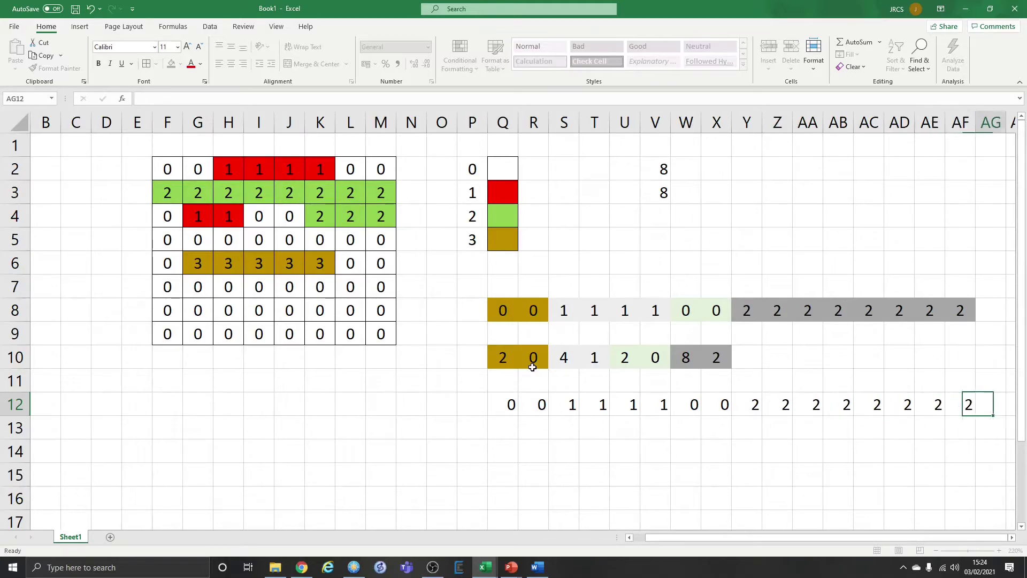
{"action": "key", "text": "Tab"}
{"action": "key", "text": "Down"}
{"action": "key", "text": "Left"}
{"action": "key", "text": "Left"}
{"action": "key", "text": "Left"}
{"action": "key", "text": "Left"}
{"action": "left_click_drag", "start_coordinate": [503, 404], "coordinate": [958, 400]}
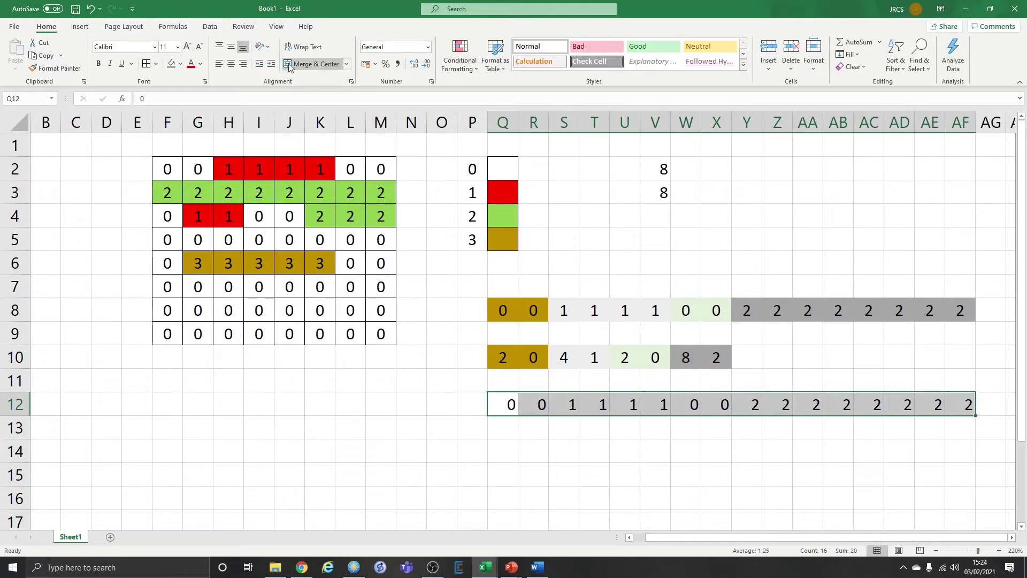
{"action": "left_click", "coordinate": [231, 64]}
Step: Enter the non-repeating sequence 0, 1, 5, 7, 2, 65, 2, 4, 1, 35, 6, 8, 3, 6, 3, 12 across Q15:AF15
{"action": "left_click", "coordinate": [507, 469]}
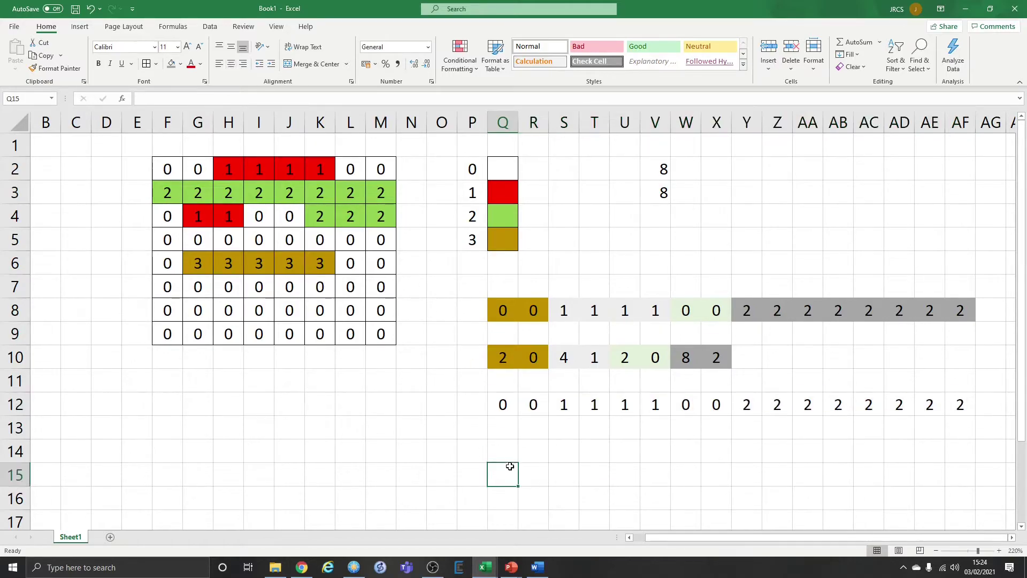
{"action": "type", "text": "0\t1\t5\t7\t2\t65\t2\t4"}
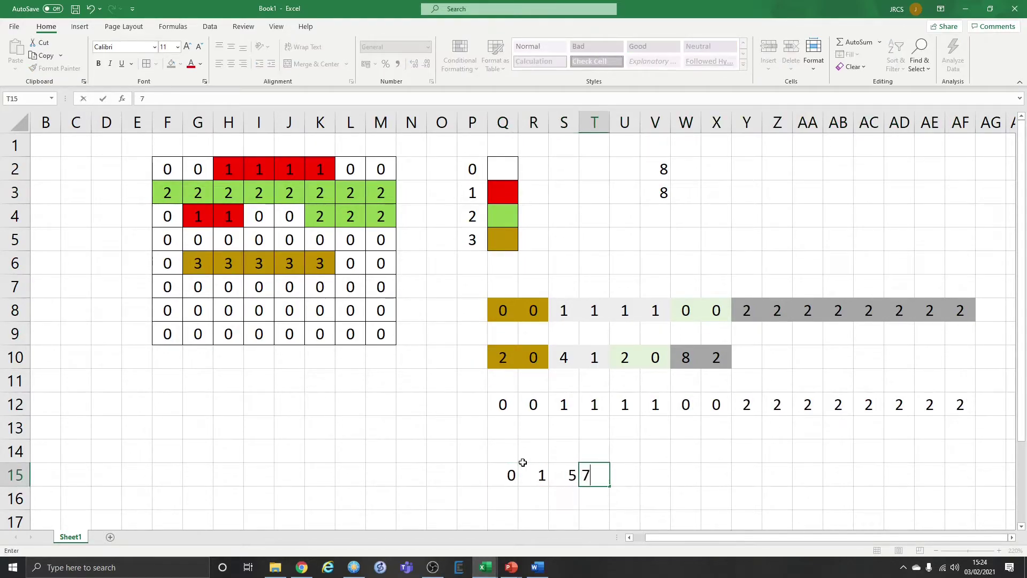
{"action": "type", "text": "\t1\t35\t6"}
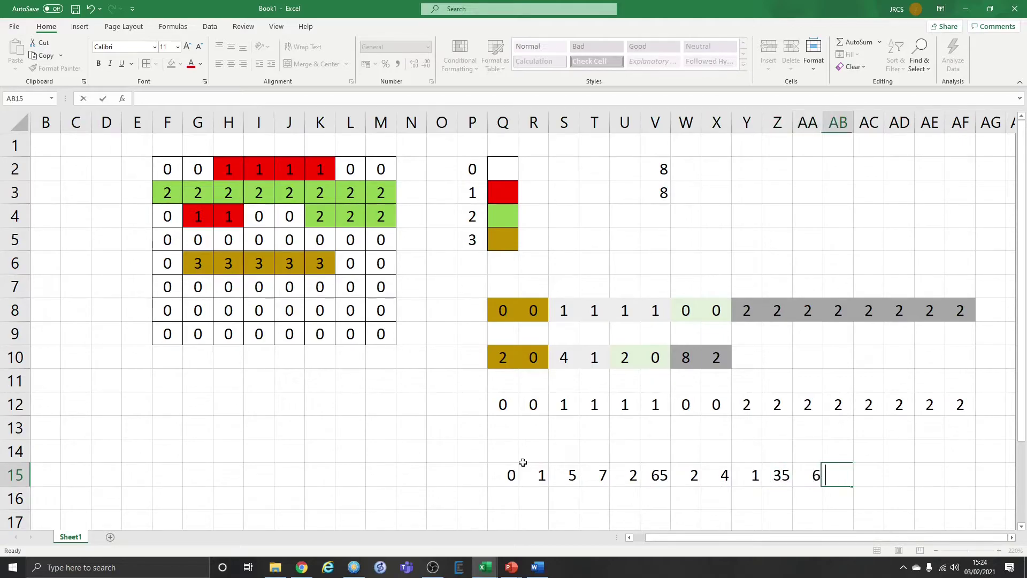
{"action": "type", "text": "\t8\t3\t6\t3\t12"}
{"action": "key", "text": "Return"}
{"action": "key", "text": "Left"}
{"action": "key", "text": "Left"}
{"action": "key", "text": "Left"}
{"action": "key", "text": "Left"}
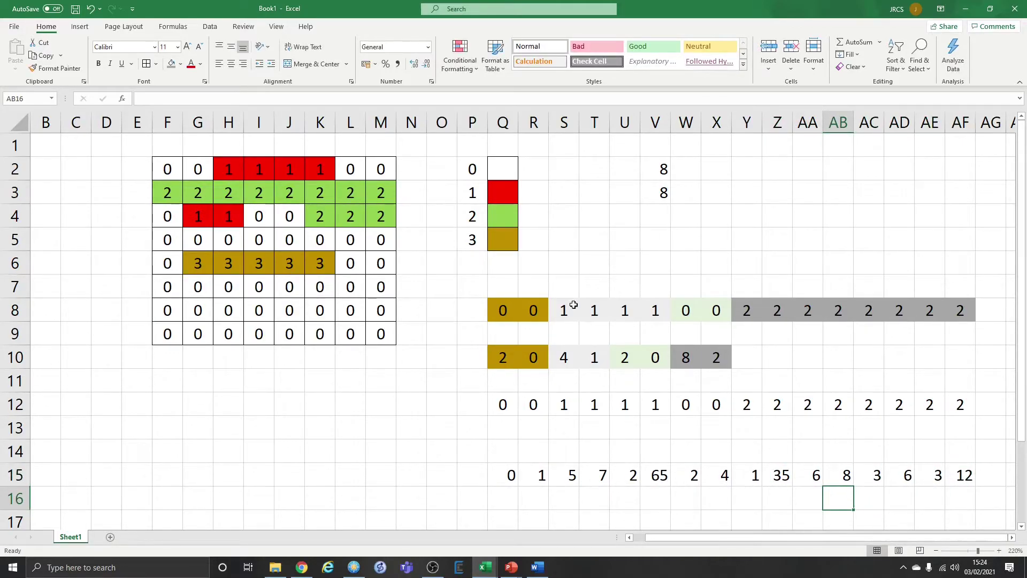
Step: Centre the values of the non-repeating sequence in Q15:AF15
{"action": "left_click", "coordinate": [506, 494]}
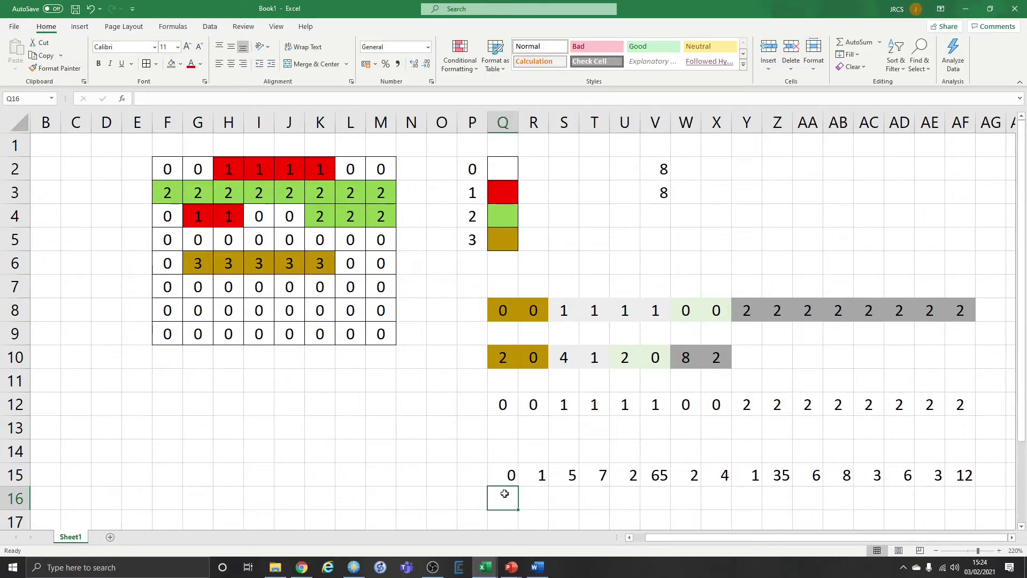
{"action": "left_click_drag", "start_coordinate": [496, 476], "coordinate": [963, 475]}
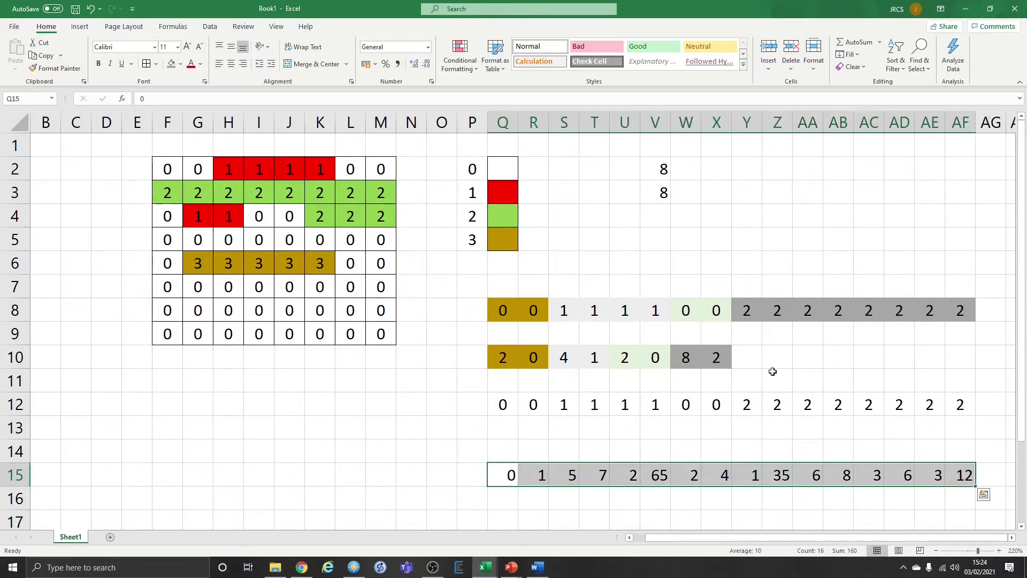
{"action": "left_click", "coordinate": [235, 64]}
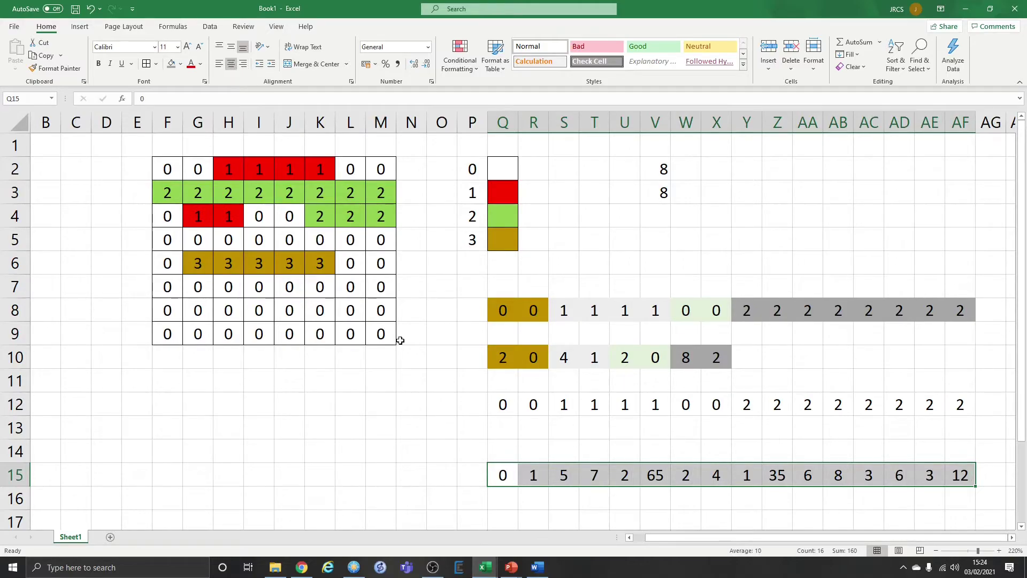
{"action": "left_click", "coordinate": [512, 489]}
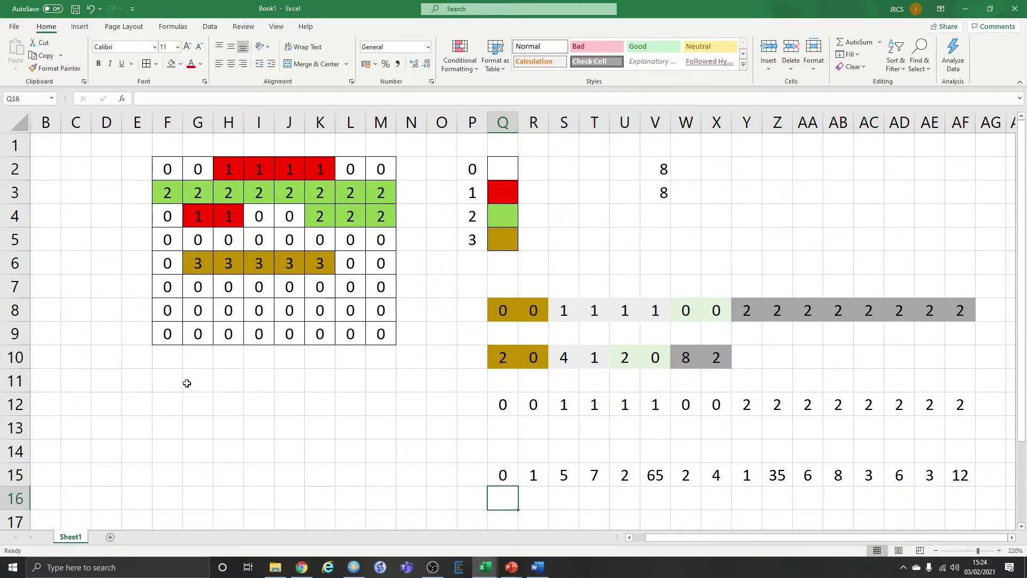
Step: Enter the label "Run Length Encoding" in G12 below the pixel grid
{"action": "left_click", "coordinate": [187, 406]}
{"action": "type", "text": "Run"}
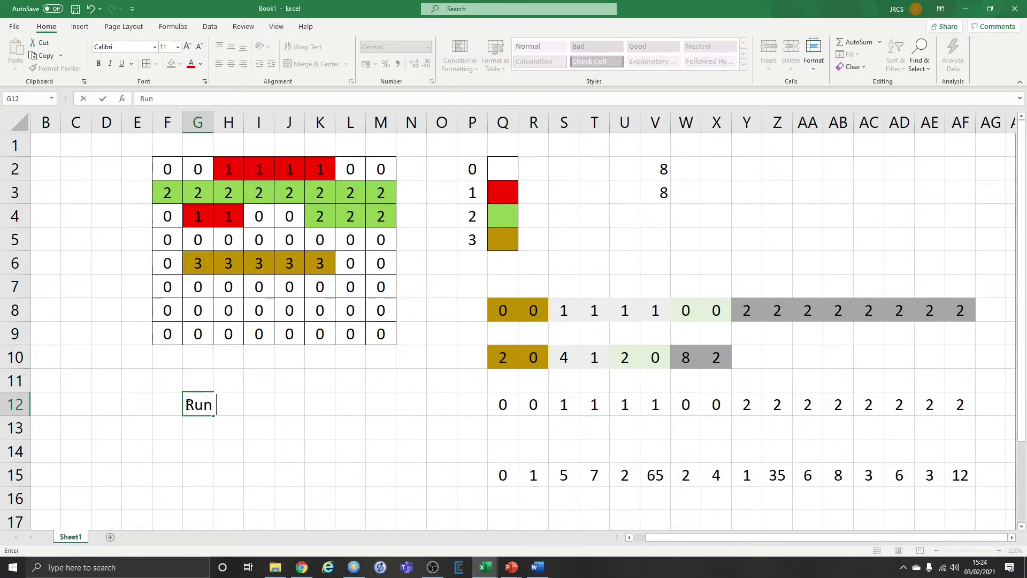
{"action": "type", "text": " Length Encoding"}
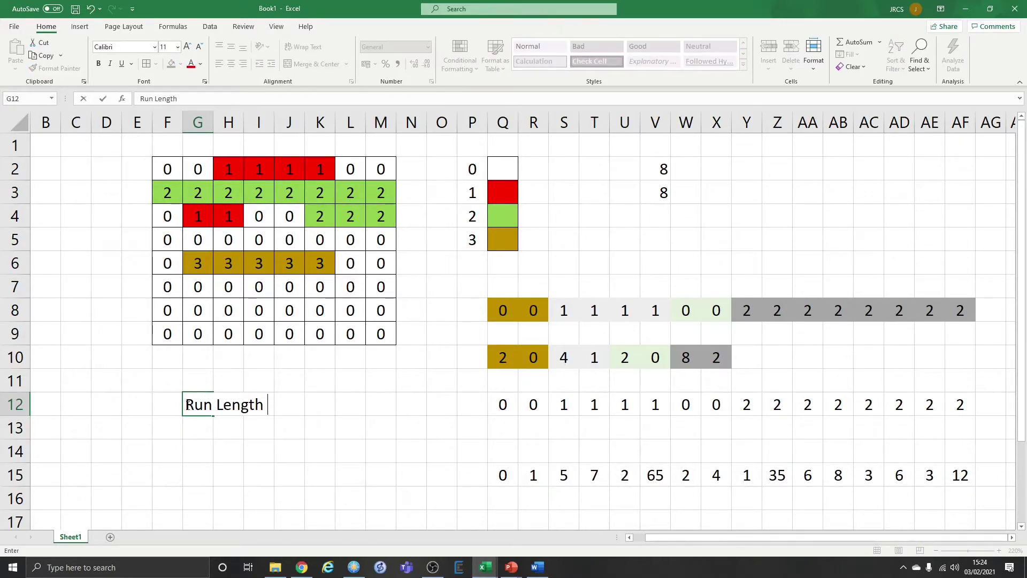
{"action": "key", "text": "ctrl+Return"}
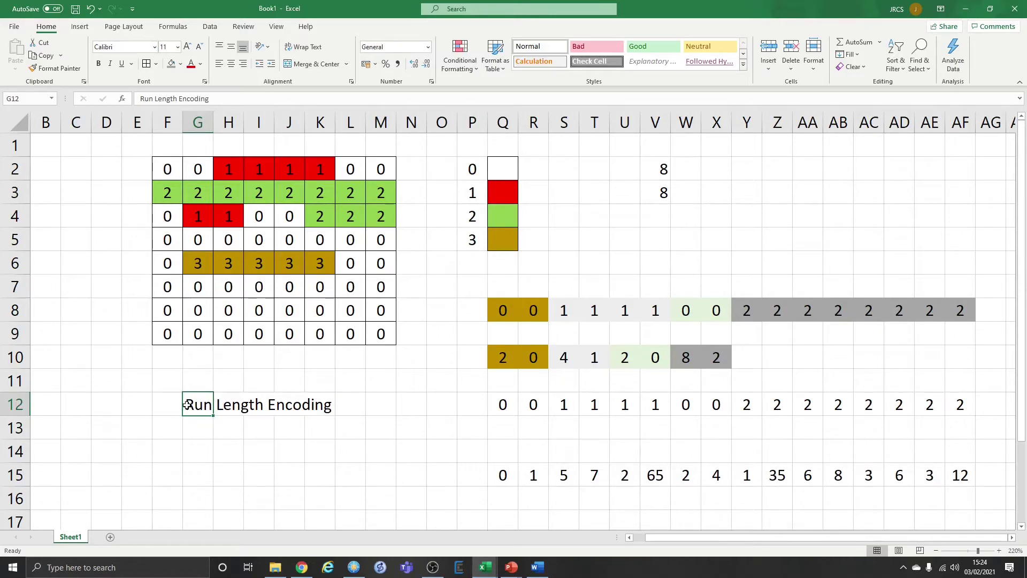
{"action": "key", "text": "Right"}
{"action": "key", "text": "Right"}
{"action": "key", "text": "Right"}
{"action": "key", "text": "Right"}
{"action": "key", "text": "Right"}
{"action": "key", "text": "Right"}
{"action": "key", "text": "Right"}
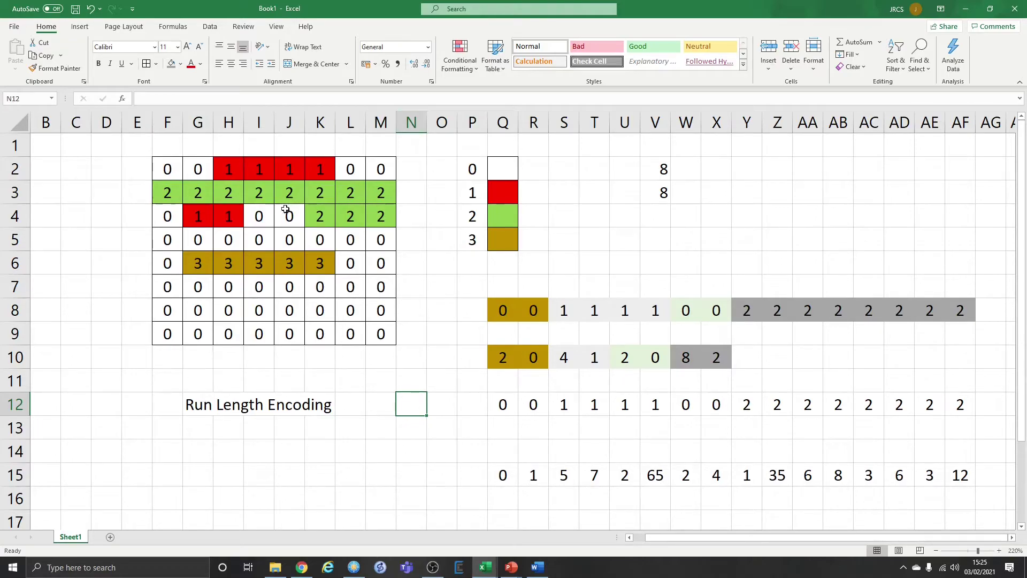
Step: Compare the pixel grid, the sequence in row 8, its compressed pairs in row 10 and the sequences in rows 12 and 15
{"action": "left_click_drag", "start_coordinate": [166, 180], "coordinate": [381, 334]}
{"action": "left_click_drag", "start_coordinate": [503, 310], "coordinate": [963, 306]}
{"action": "left_click_drag", "start_coordinate": [494, 355], "coordinate": [709, 362]}
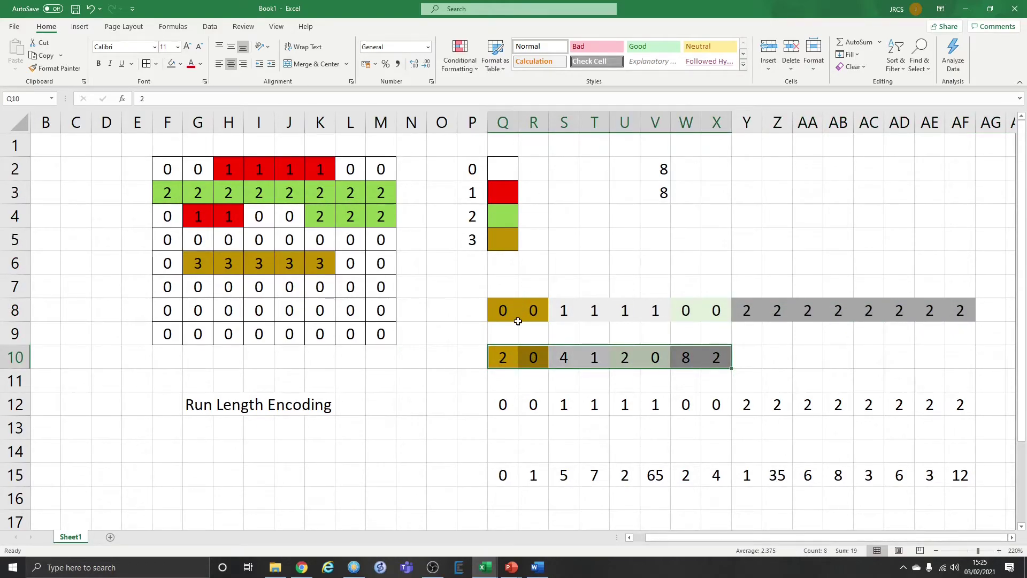
{"action": "left_click_drag", "start_coordinate": [500, 313], "coordinate": [950, 311]}
{"action": "left_click_drag", "start_coordinate": [506, 404], "coordinate": [895, 411]}
{"action": "left_click_drag", "start_coordinate": [506, 476], "coordinate": [968, 474]}
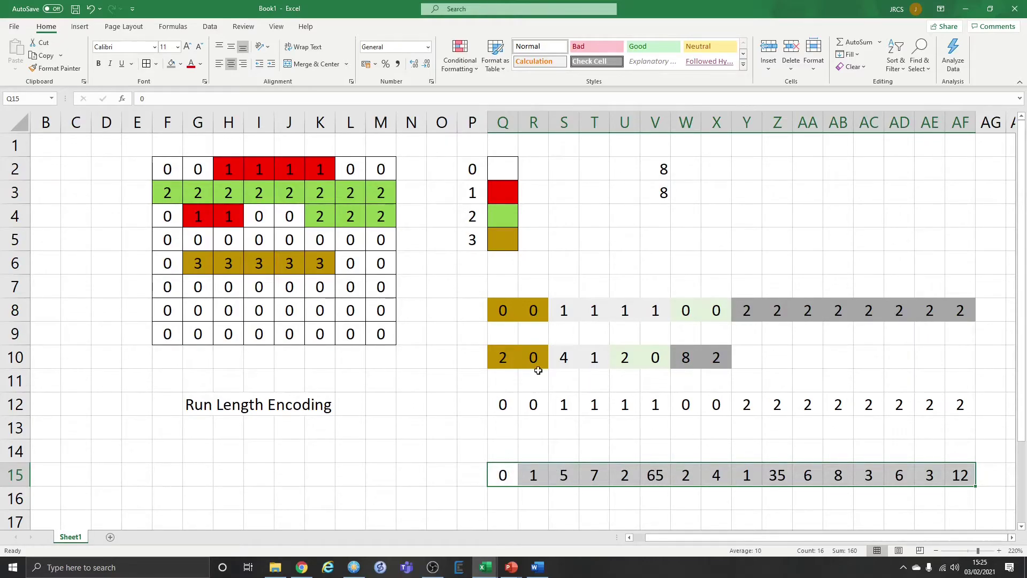
Step: Examine the run of eight 2s in Y8:AF8 against its compressed pair in row 10
{"action": "left_click_drag", "start_coordinate": [500, 310], "coordinate": [983, 321]}
{"action": "left_click", "coordinate": [869, 380]}
{"action": "left_click_drag", "start_coordinate": [749, 313], "coordinate": [966, 311]}
{"action": "left_click", "coordinate": [746, 310]}
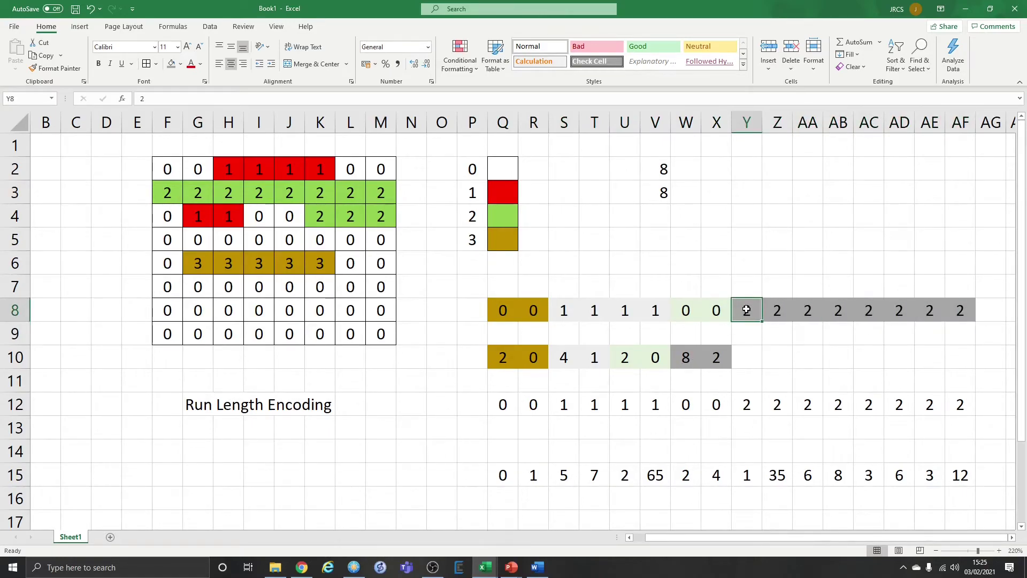
{"action": "left_click_drag", "start_coordinate": [747, 309], "coordinate": [951, 306]}
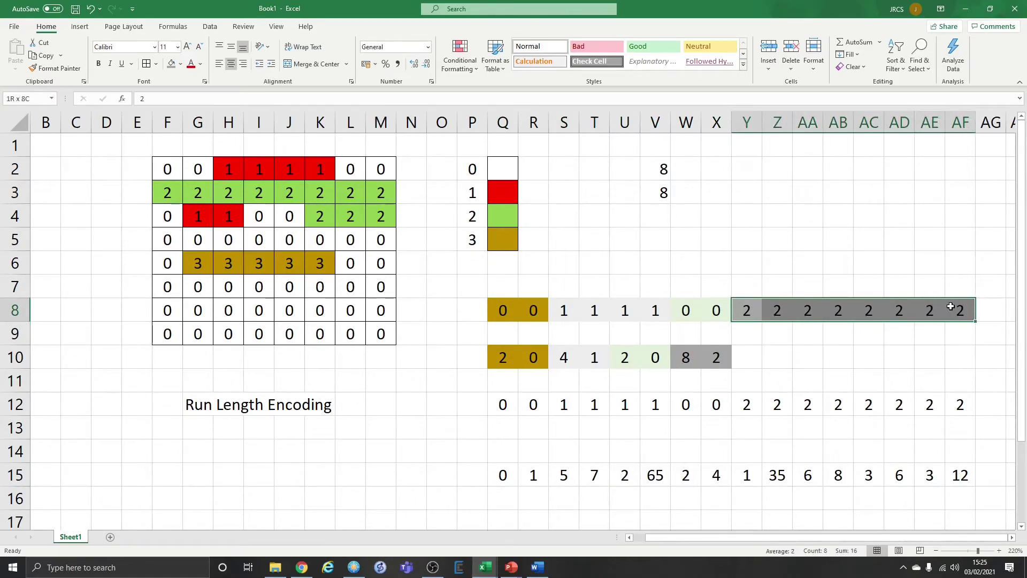
{"action": "left_click", "coordinate": [718, 353]}
{"action": "left_click", "coordinate": [748, 312]}
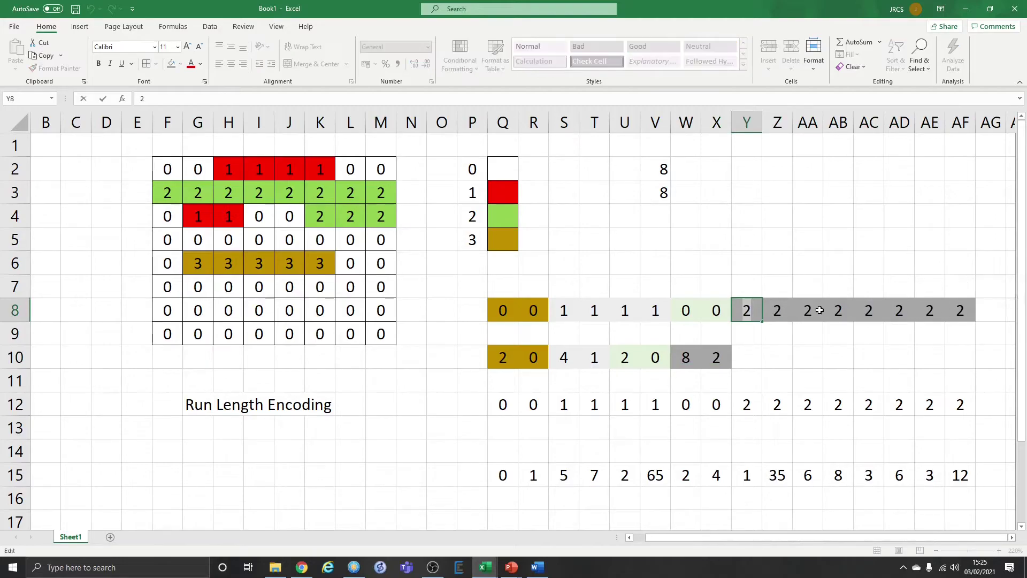
{"action": "left_click_drag", "start_coordinate": [752, 313], "coordinate": [961, 311]}
Step: Copy the pattern 0, 0, 2, 2 from W8:Z8 and repeat it three times across T6:AE6
{"action": "left_click_drag", "start_coordinate": [688, 309], "coordinate": [786, 316]}
{"action": "key", "text": "ctrl+c"}
{"action": "left_click", "coordinate": [593, 261]}
{"action": "key", "text": "ctrl+v"}
{"action": "left_click", "coordinate": [720, 264]}
{"action": "key", "text": "ctrl+v"}
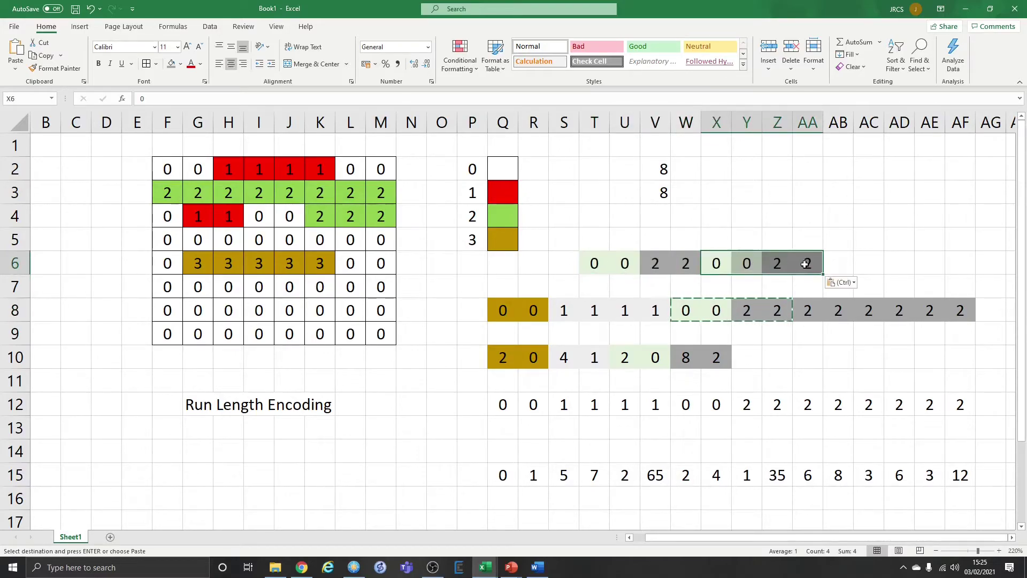
{"action": "left_click", "coordinate": [844, 265]}
{"action": "key", "text": "ctrl+v"}
{"action": "left_click", "coordinate": [656, 264]}
{"action": "left_click_drag", "start_coordinate": [596, 262], "coordinate": [682, 259]}
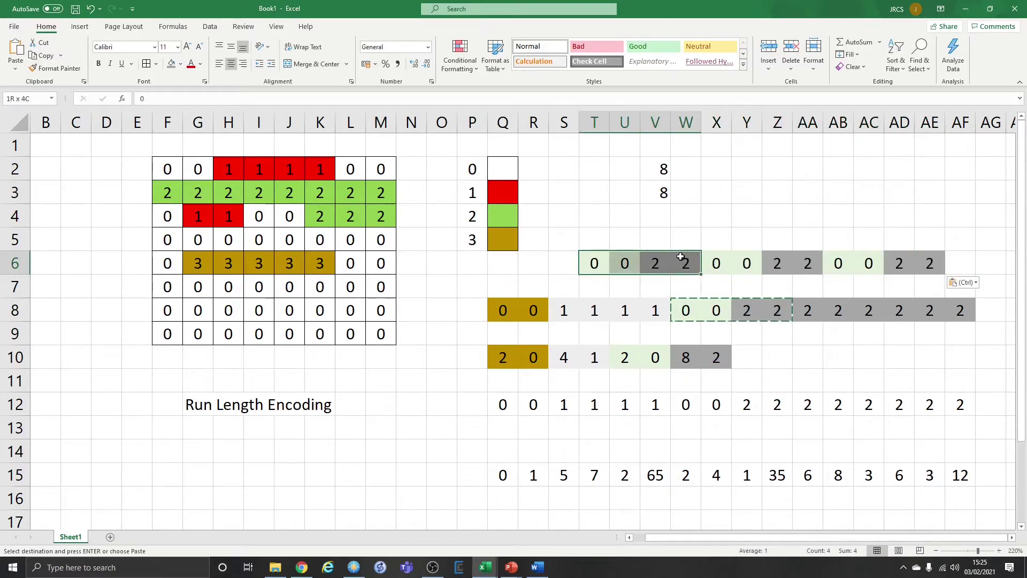
{"action": "left_click", "coordinate": [600, 241]}
{"action": "type", "text": "77"}
{"action": "left_click", "coordinate": [628, 241]}
{"action": "type", "text": "77"}
{"action": "left_click", "coordinate": [658, 240]}
{"action": "type", "text": "77"}
{"action": "left_click", "coordinate": [655, 308]}
{"action": "left_click_drag", "start_coordinate": [594, 262], "coordinate": [686, 262]}
{"action": "left_click_drag", "start_coordinate": [594, 241], "coordinate": [655, 241]}
{"action": "key", "text": "Delete"}
{"action": "left_click", "coordinate": [563, 265]}
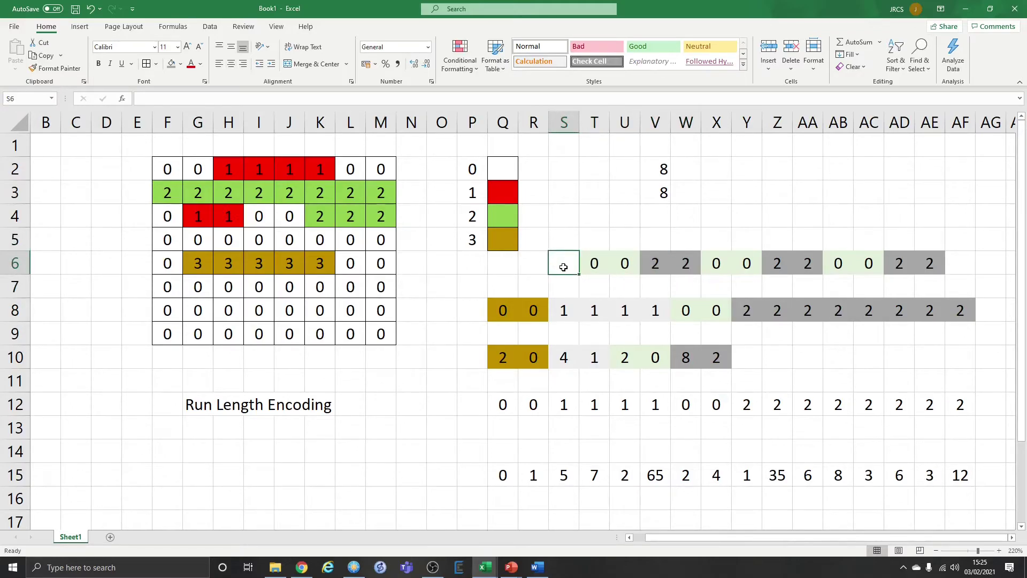
Step: Switch to the compression presentation in PowerPoint and look at the slides on what lossy and lossless compression are used for
{"action": "left_click", "coordinate": [961, 13]}
{"action": "left_click", "coordinate": [88, 469]}
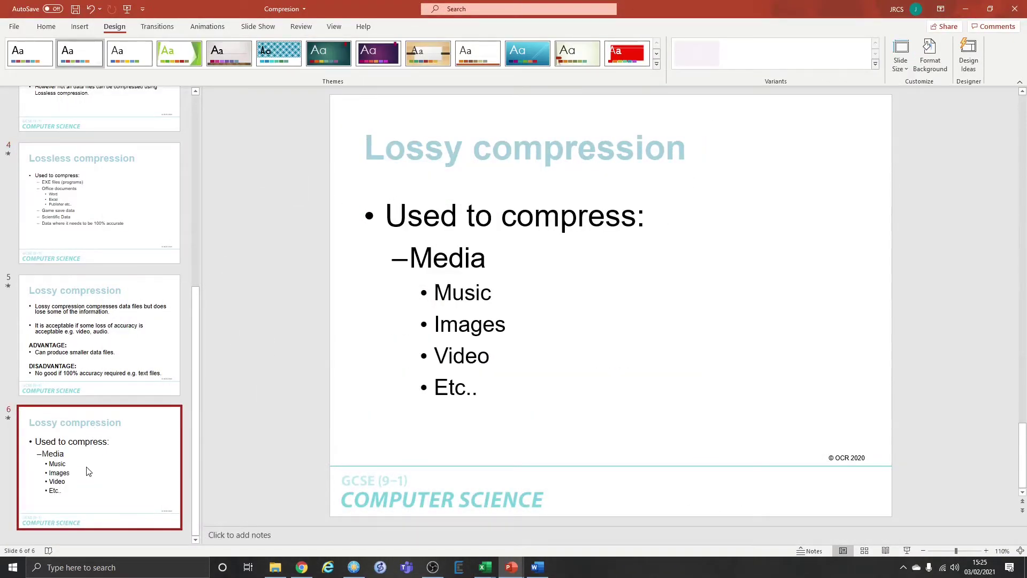
{"action": "left_click", "coordinate": [86, 331]}
{"action": "left_click", "coordinate": [110, 252]}
Step: Go back to the first slides and review the lossless and lossy compression slides up to slide 5
{"action": "scroll", "coordinate": [114, 251], "scroll_direction": "up", "scroll_amount": 6}
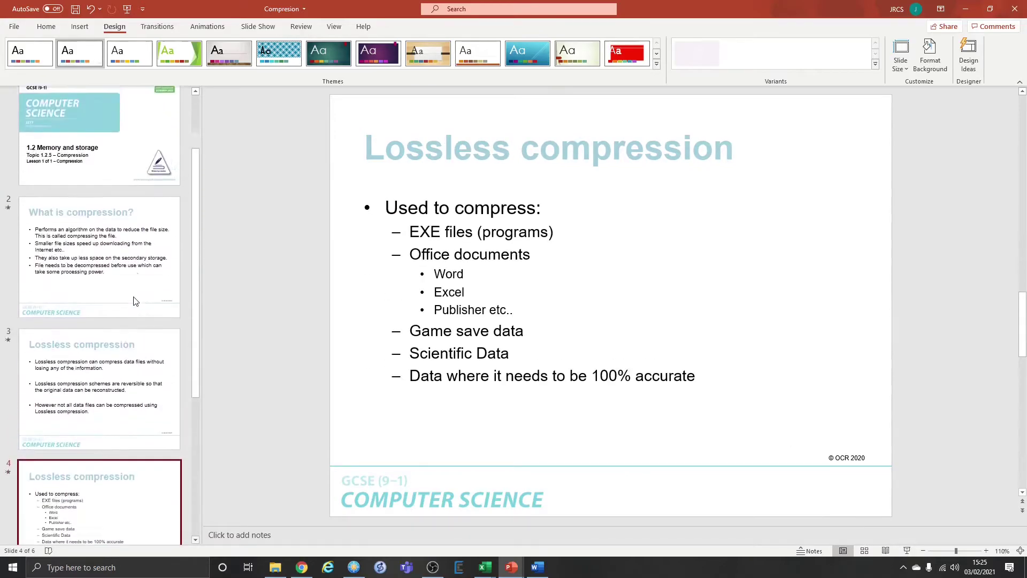
{"action": "key", "text": "Up"}
{"action": "key", "text": "Up"}
{"action": "key", "text": "Up"}
{"action": "key", "text": "Down"}
{"action": "key", "text": "Down"}
{"action": "scroll", "coordinate": [119, 389], "scroll_direction": "down", "scroll_amount": 5}
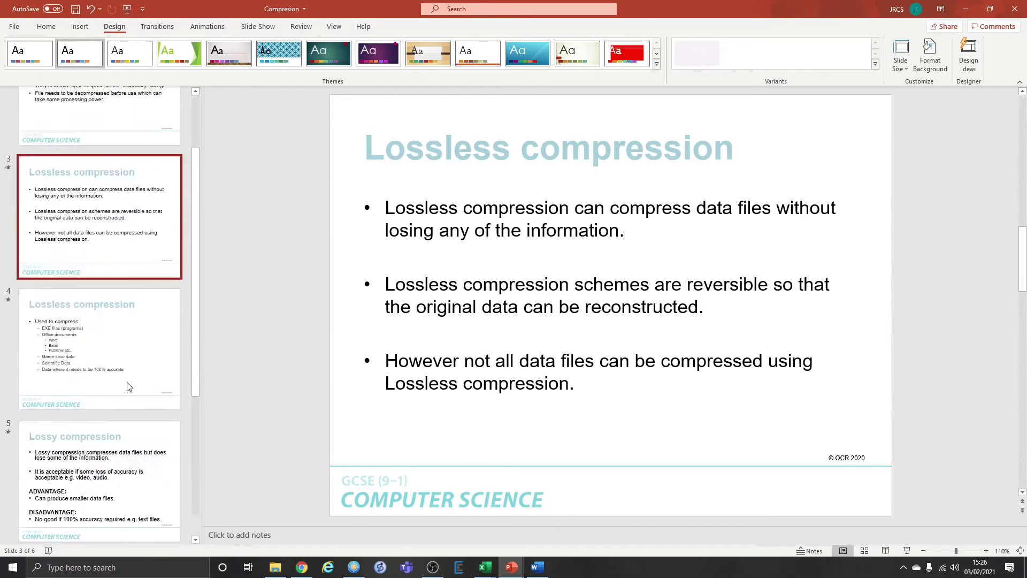
{"action": "left_click", "coordinate": [115, 251]}
{"action": "left_click", "coordinate": [107, 342]}
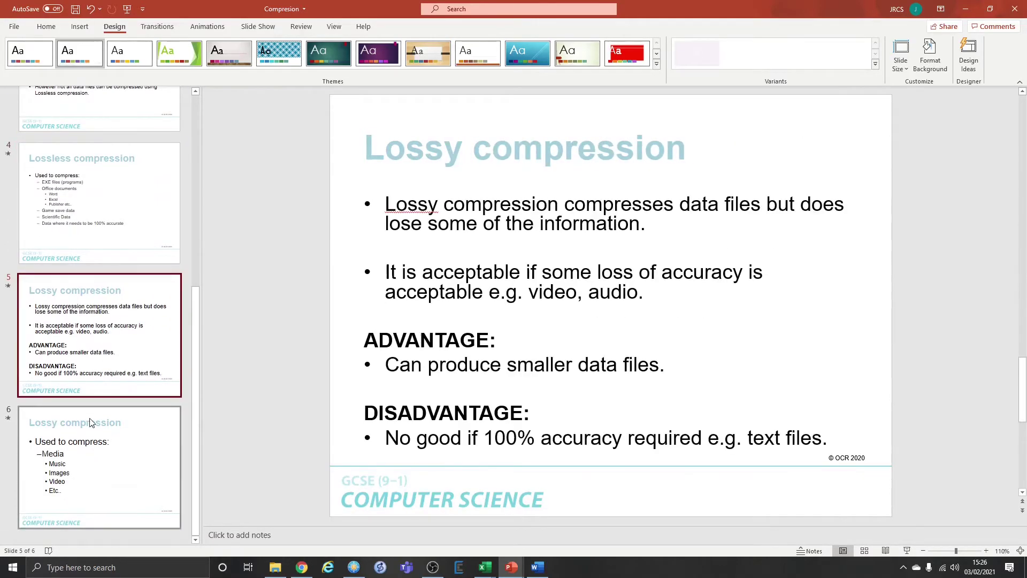
Step: Go back to the title slide and review the compression, lossless and lossy slides in order up to slide 5
{"action": "scroll", "coordinate": [97, 290], "scroll_direction": "up", "scroll_amount": 1}
{"action": "left_click", "coordinate": [98, 283]}
{"action": "scroll", "coordinate": [98, 293], "scroll_direction": "up", "scroll_amount": 5}
{"action": "left_click", "coordinate": [83, 201]}
{"action": "left_click", "coordinate": [113, 330]}
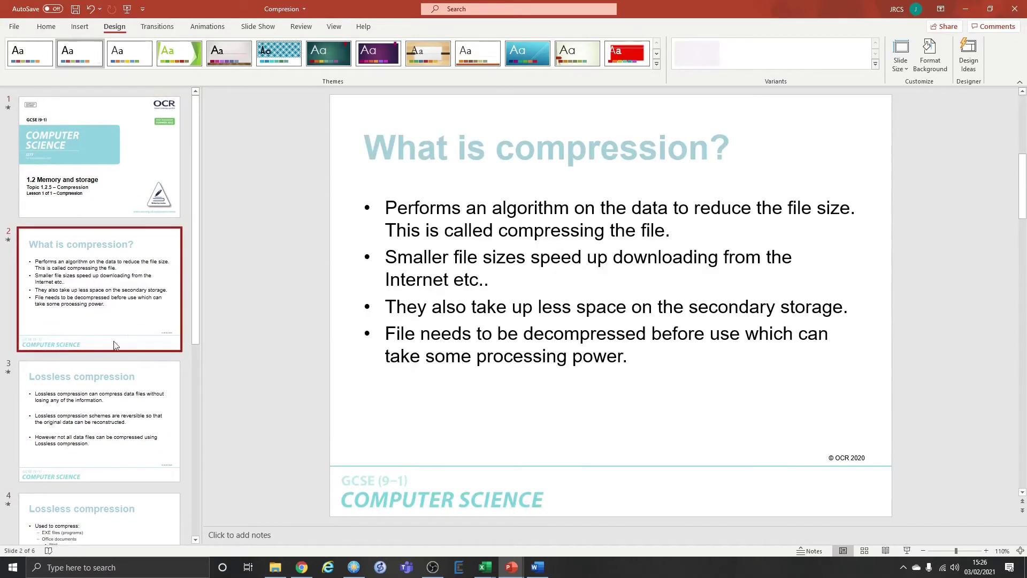
{"action": "left_click", "coordinate": [109, 482]}
{"action": "left_click", "coordinate": [101, 499]}
{"action": "scroll", "coordinate": [103, 438], "scroll_direction": "down", "scroll_amount": 3}
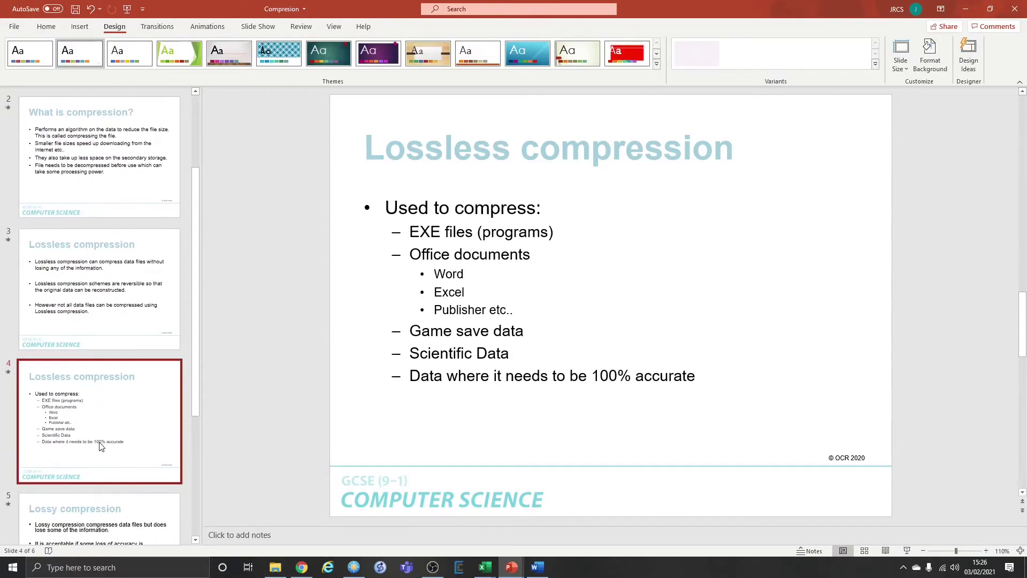
{"action": "left_click", "coordinate": [103, 439]}
{"action": "left_click", "coordinate": [114, 351]}
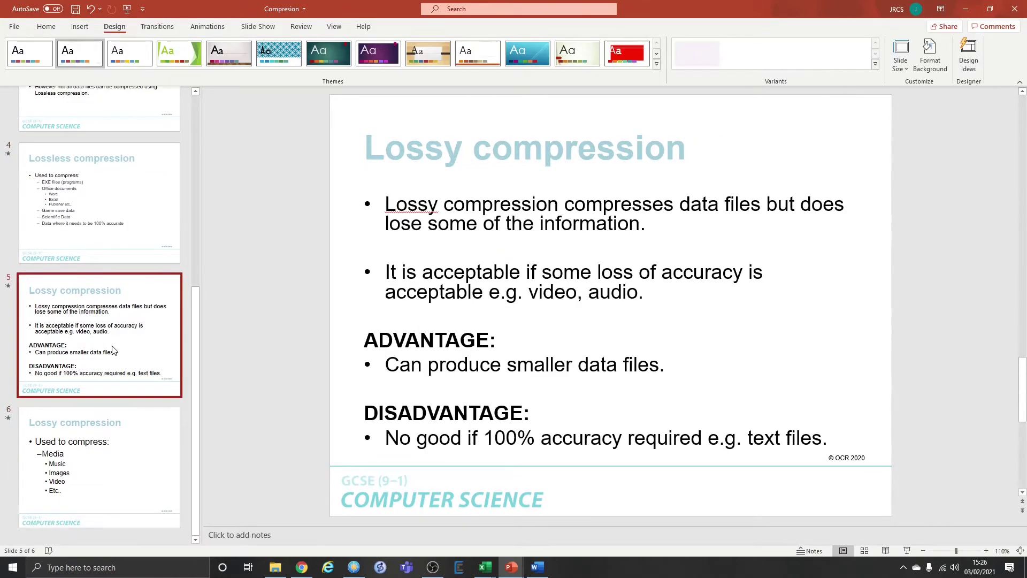
Step: Return to the start of the presentation and skim all slides through to slide 6 on what lossy compression is used for
{"action": "scroll", "coordinate": [114, 351], "scroll_direction": "up", "scroll_amount": 2}
{"action": "scroll", "coordinate": [114, 351], "scroll_direction": "up", "scroll_amount": 3}
{"action": "left_click", "coordinate": [94, 262]}
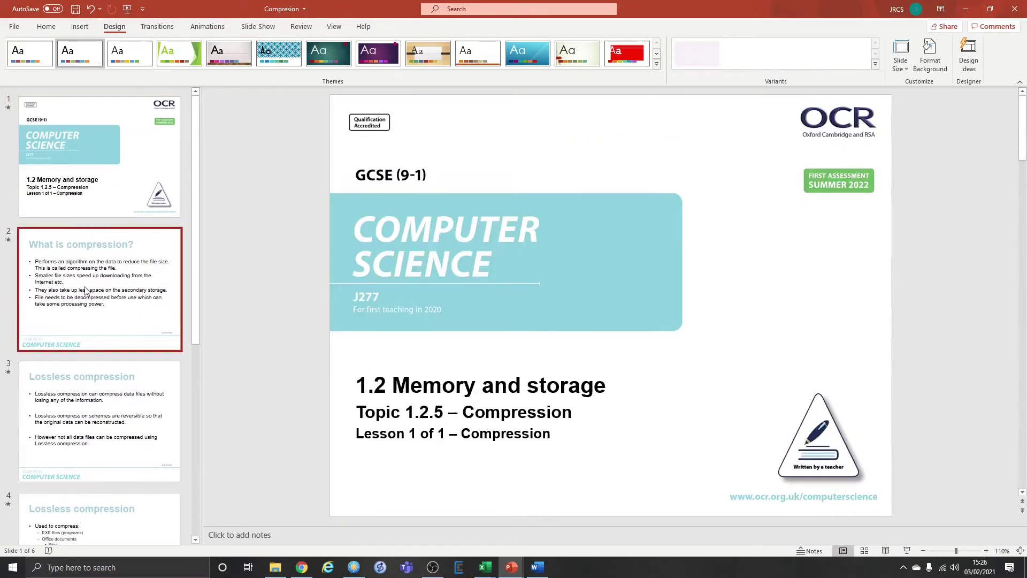
{"action": "key", "text": "Down"}
{"action": "scroll", "coordinate": [102, 331], "scroll_direction": "down", "scroll_amount": 4}
{"action": "key", "text": "Down"}
{"action": "key", "text": "Down"}
{"action": "key", "text": "Down"}
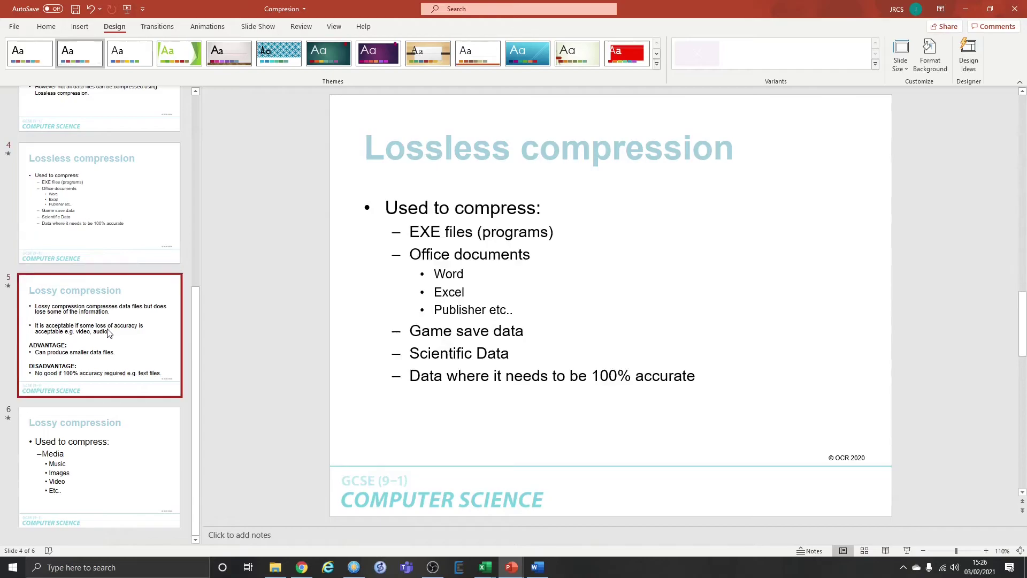
Step: Switch to the Compression Squares presentation with the Data Compression question grid
{"action": "mouse_move", "coordinate": [520, 572]}
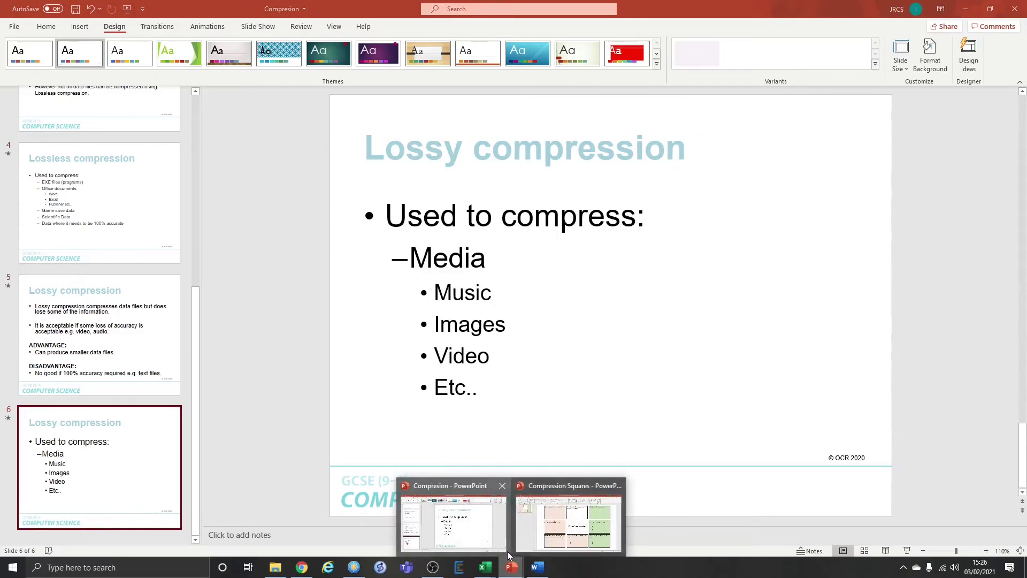
{"action": "left_click", "coordinate": [568, 516]}
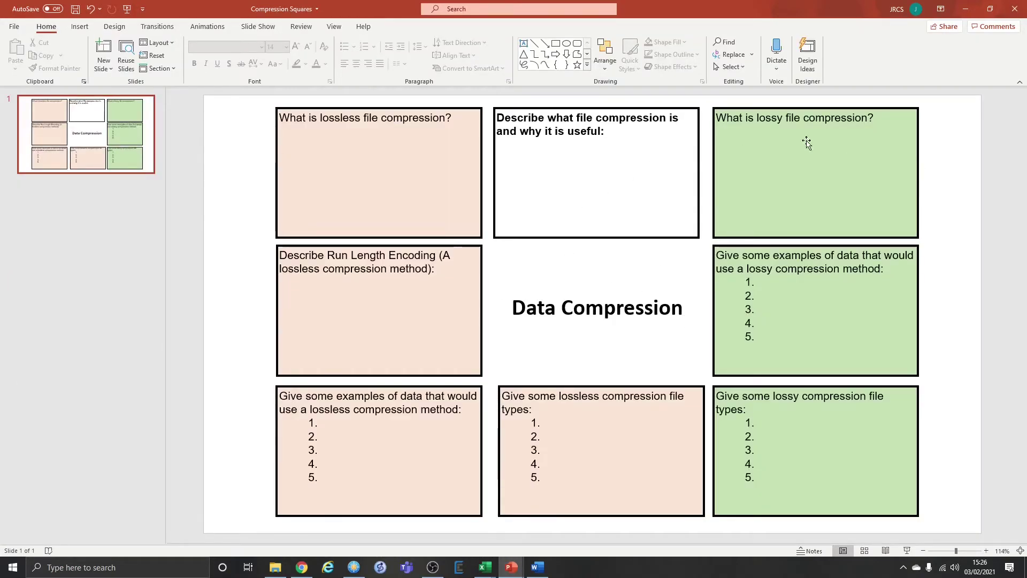